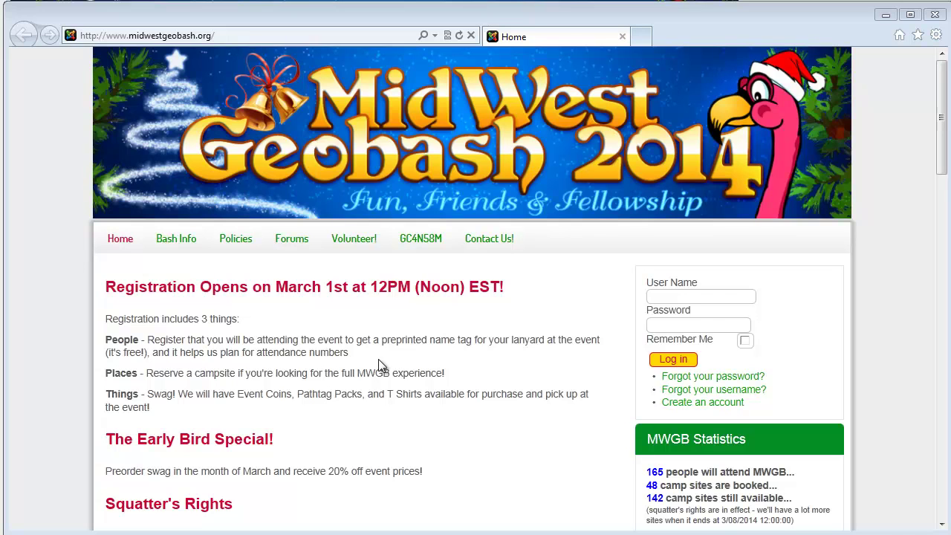
Step: Sign in with the account username and password, with Remember Me ticked
{"action": "left_click", "coordinate": [683, 297]}
{"action": "type", "text": "labrat"}
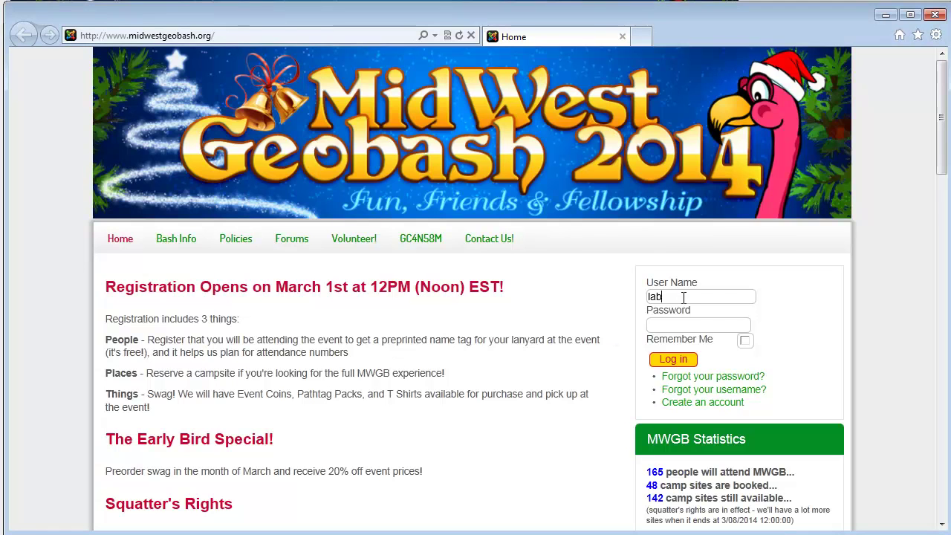
{"action": "key", "text": "Tab"}
{"action": "type", "text": "•••••••"}
{"action": "key", "text": "BackSpace"}
{"action": "key", "text": "BackSpace"}
{"action": "key", "text": "BackSpace"}
{"action": "key", "text": "BackSpace"}
{"action": "key", "text": "BackSpace"}
{"action": "key", "text": "BackSpace"}
{"action": "key", "text": "BackSpace"}
{"action": "type", "text": "••••••"}
{"action": "left_click", "coordinate": [743, 340]}
{"action": "left_click", "coordinate": [689, 362]}
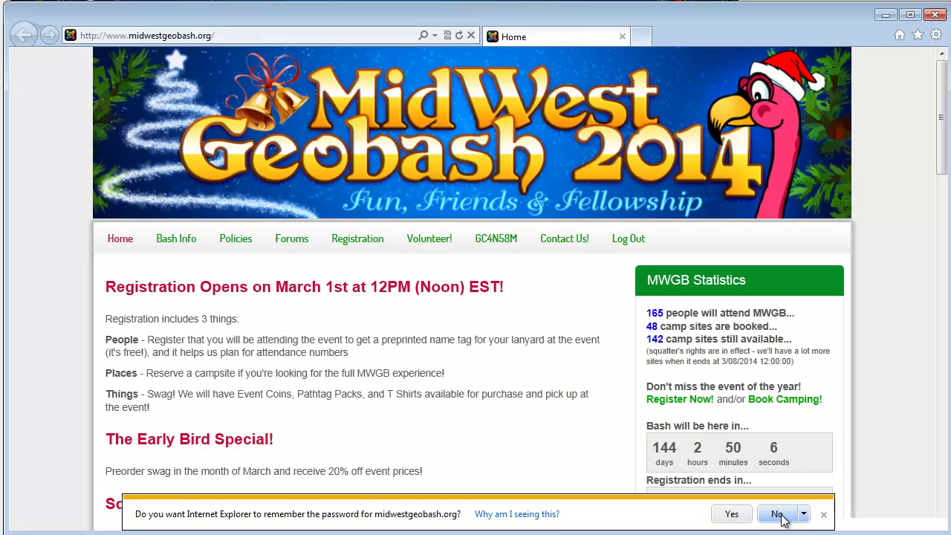
Step: Decline the browser's offer to save the password and open Registration > Update Your Info
{"action": "left_click", "coordinate": [777, 513]}
{"action": "scroll", "coordinate": [546, 364], "scroll_direction": "down", "scroll_amount": 1}
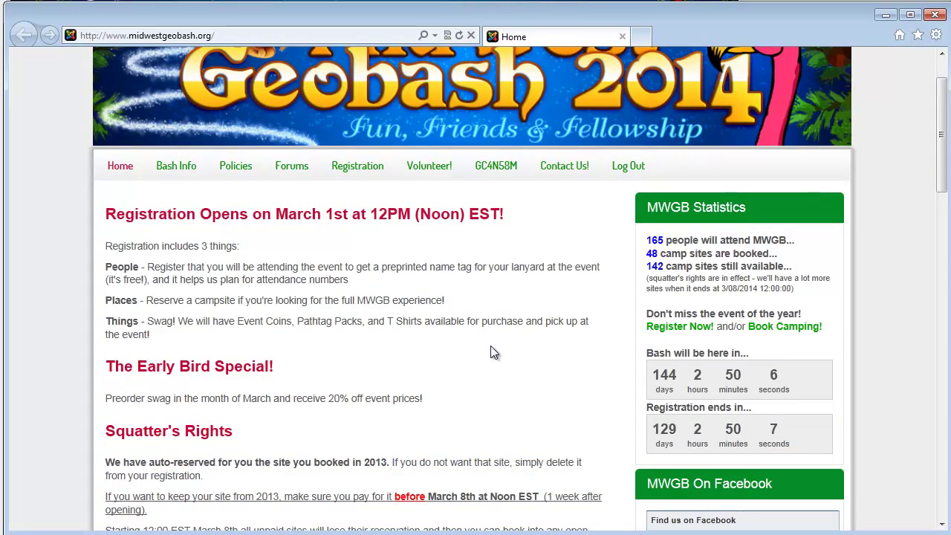
{"action": "scroll", "coordinate": [482, 365], "scroll_direction": "up", "scroll_amount": 1}
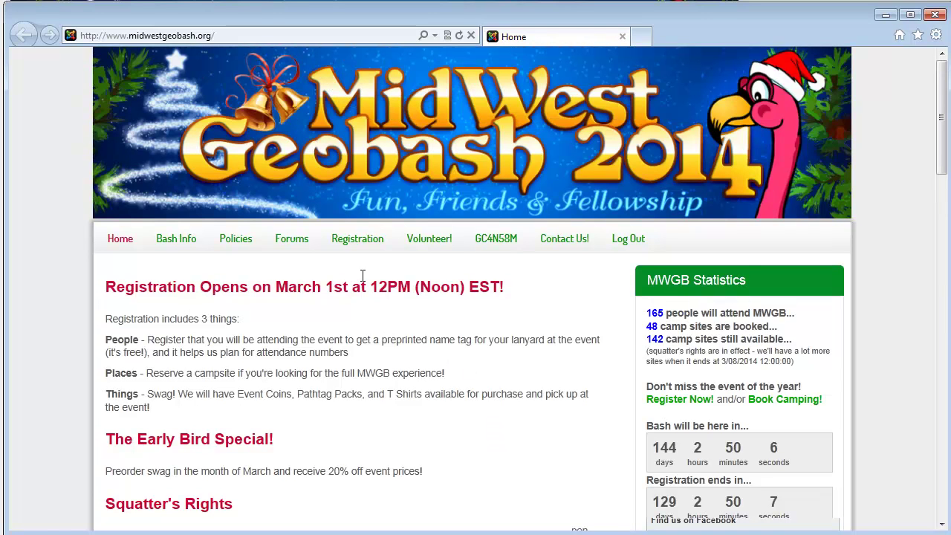
{"action": "mouse_move", "coordinate": [353, 247]}
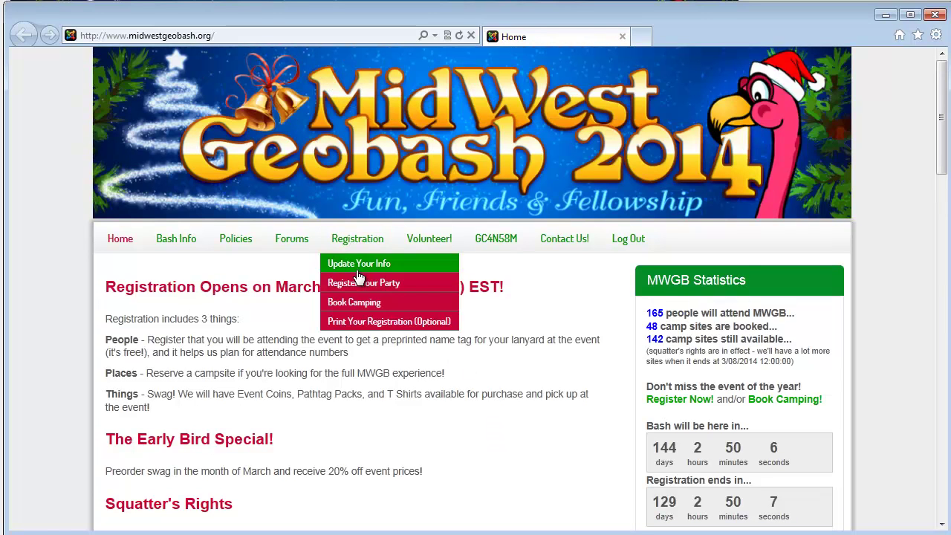
{"action": "left_click", "coordinate": [359, 264]}
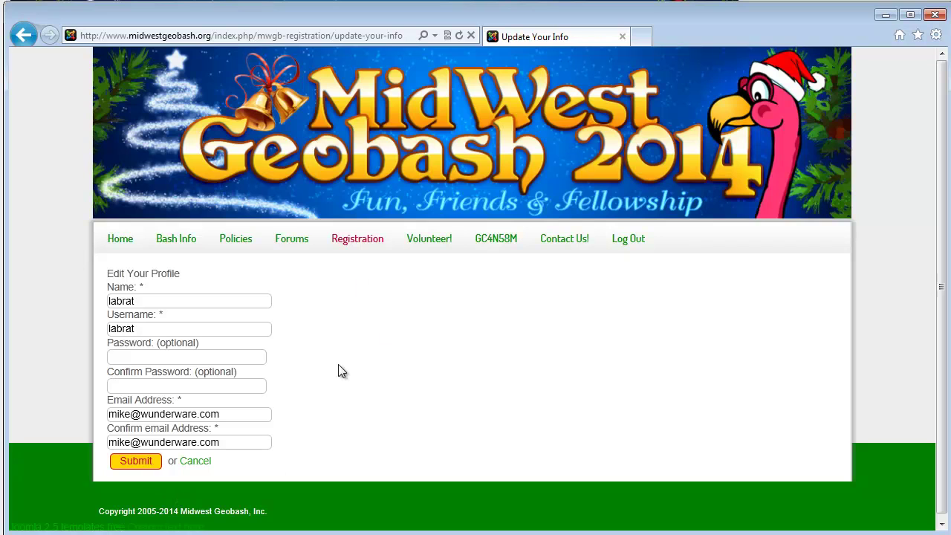
{"action": "mouse_move", "coordinate": [337, 253]}
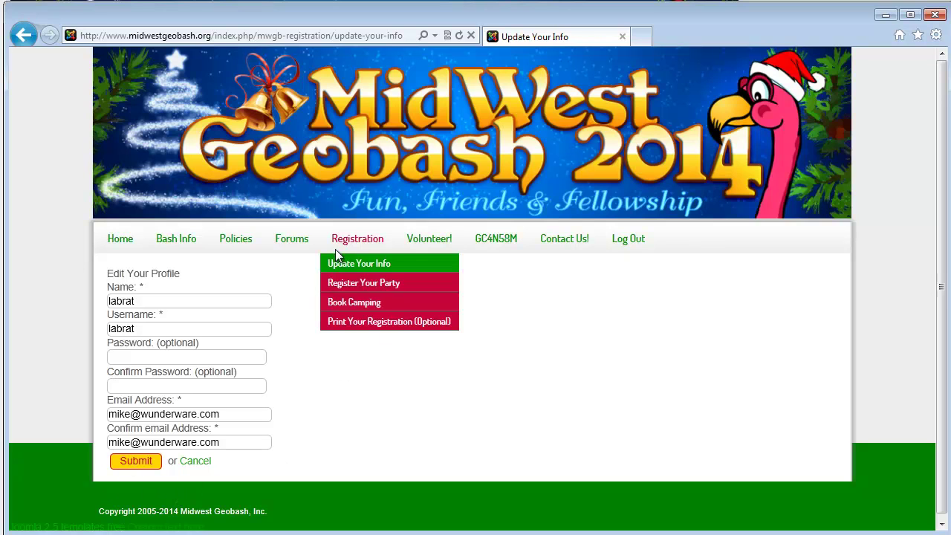
{"action": "left_click", "coordinate": [364, 283]}
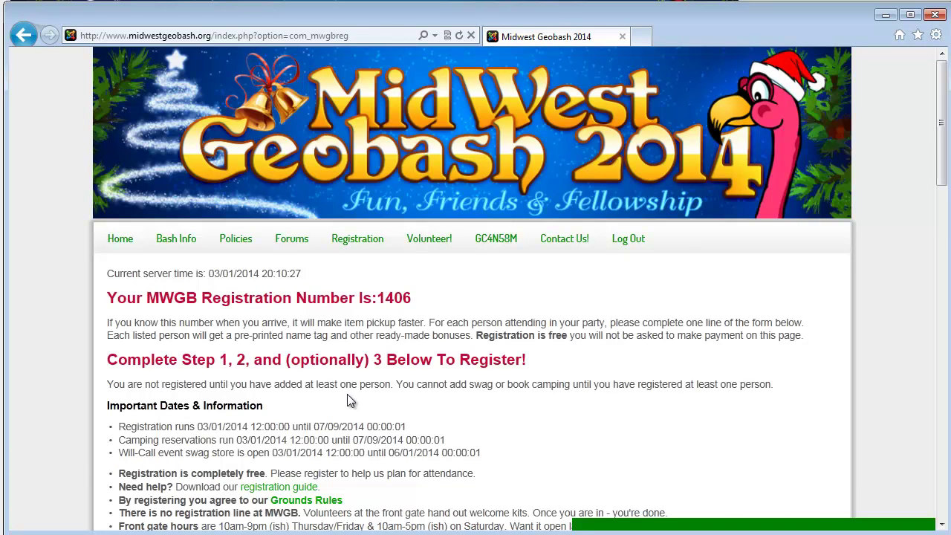
{"action": "scroll", "coordinate": [357, 398], "scroll_direction": "down", "scroll_amount": 3}
{"action": "scroll", "coordinate": [386, 371], "scroll_direction": "down", "scroll_amount": 1}
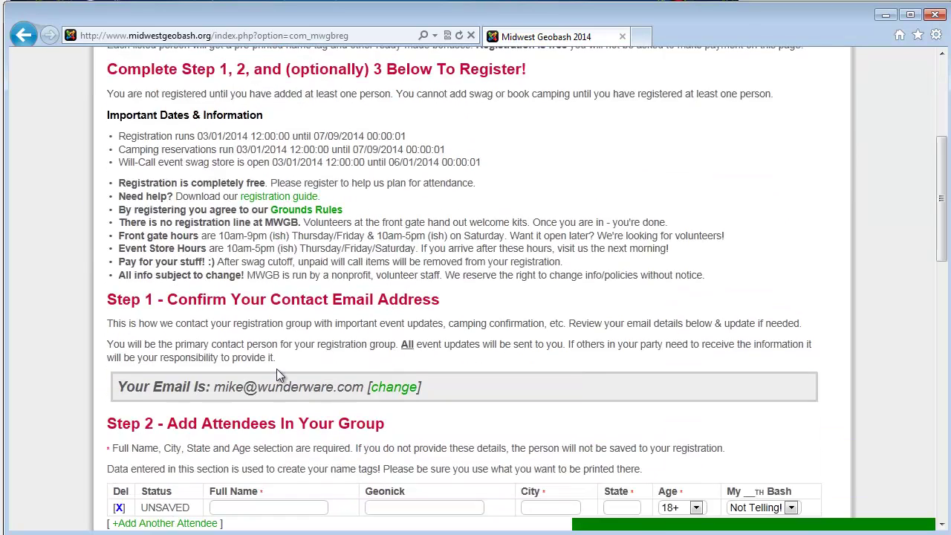
{"action": "scroll", "coordinate": [355, 279], "scroll_direction": "down", "scroll_amount": 1}
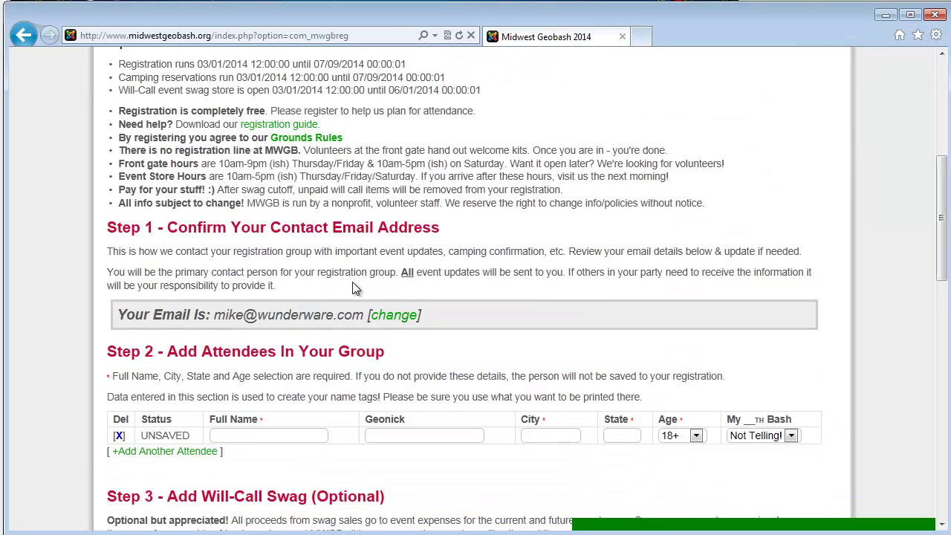
{"action": "scroll", "coordinate": [353, 288], "scroll_direction": "down", "scroll_amount": 1}
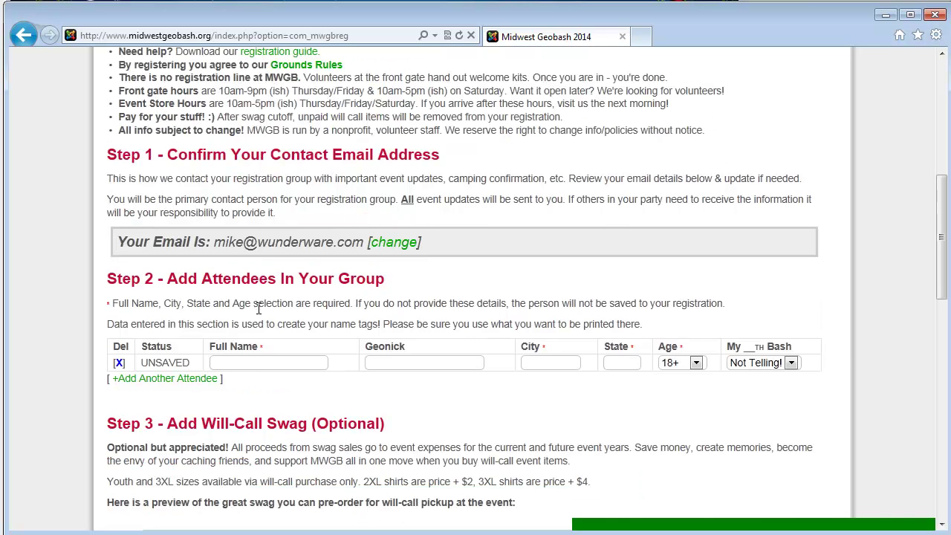
Step: Enter the first attendee's name, geonick, city and state, and set My __th Bash to 9th Bash
{"action": "left_click", "coordinate": [240, 363]}
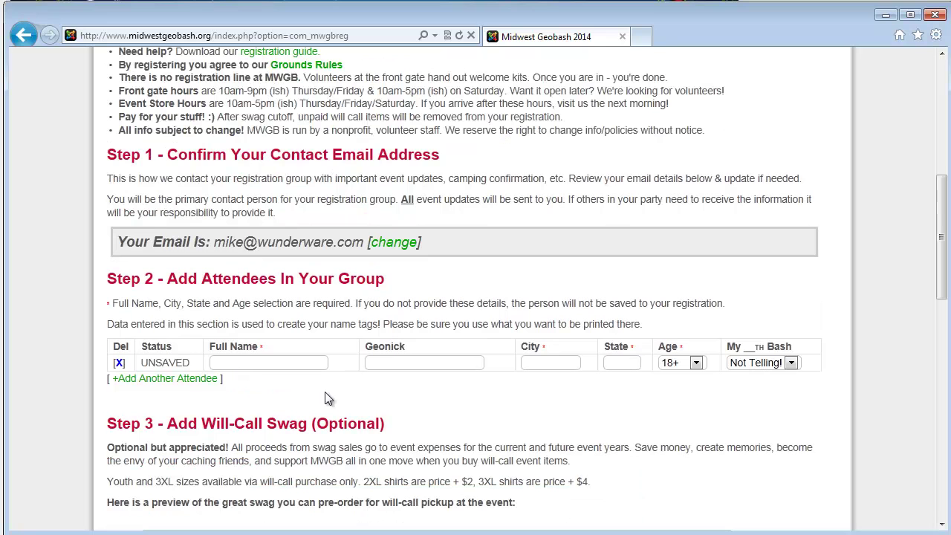
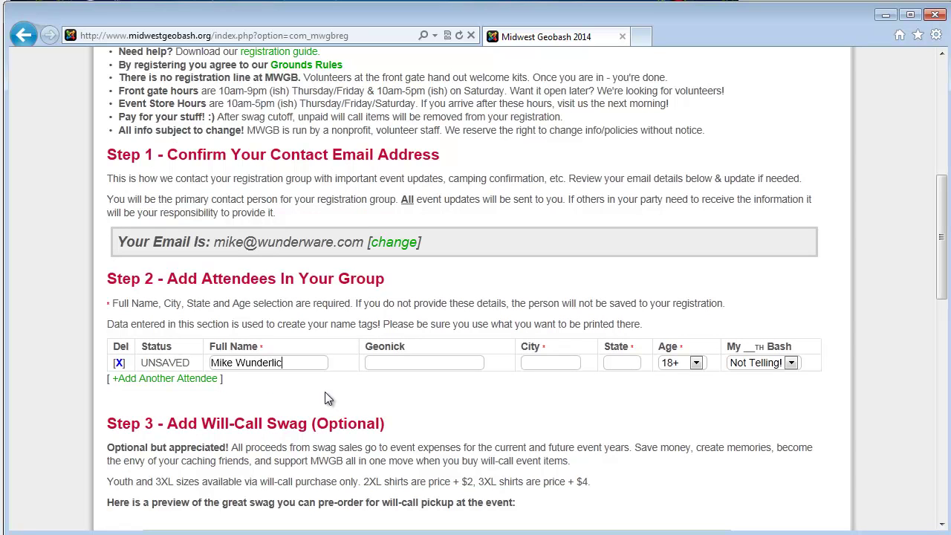
{"action": "type", "text": "htrippy1976"}
{"action": "key", "text": "Tab"}
{"action": "type", "text": "Clermont"}
{"action": "key", "text": "Tab"}
{"action": "type", "text": "FL"}
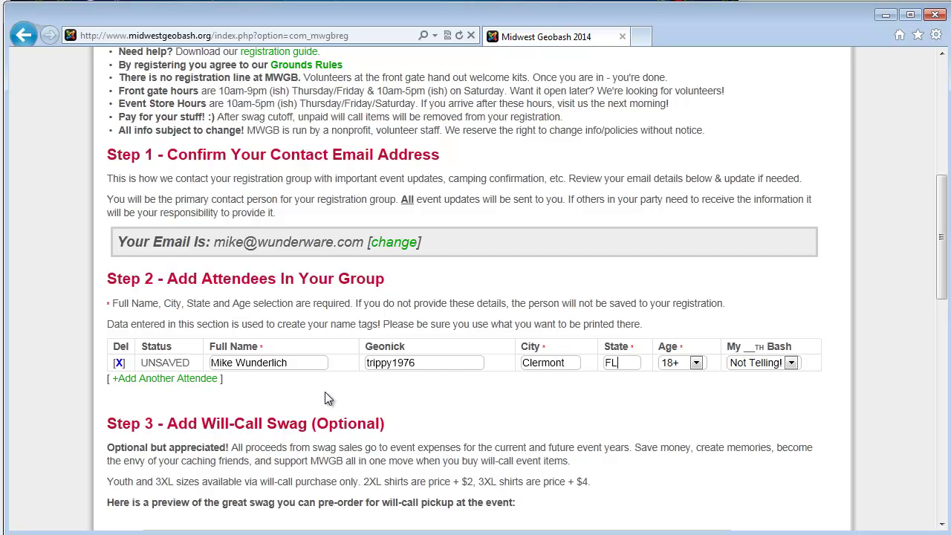
{"action": "left_click", "coordinate": [772, 364]}
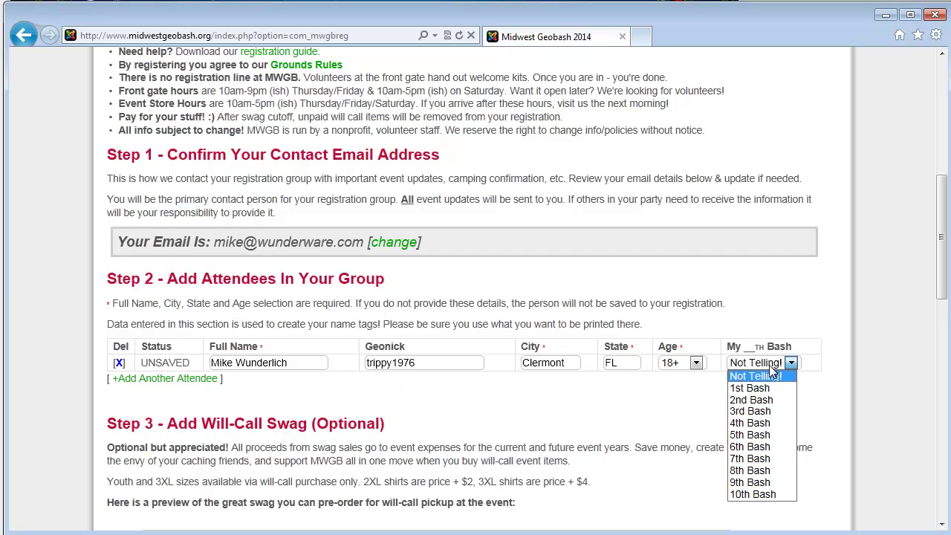
{"action": "left_click", "coordinate": [767, 483]}
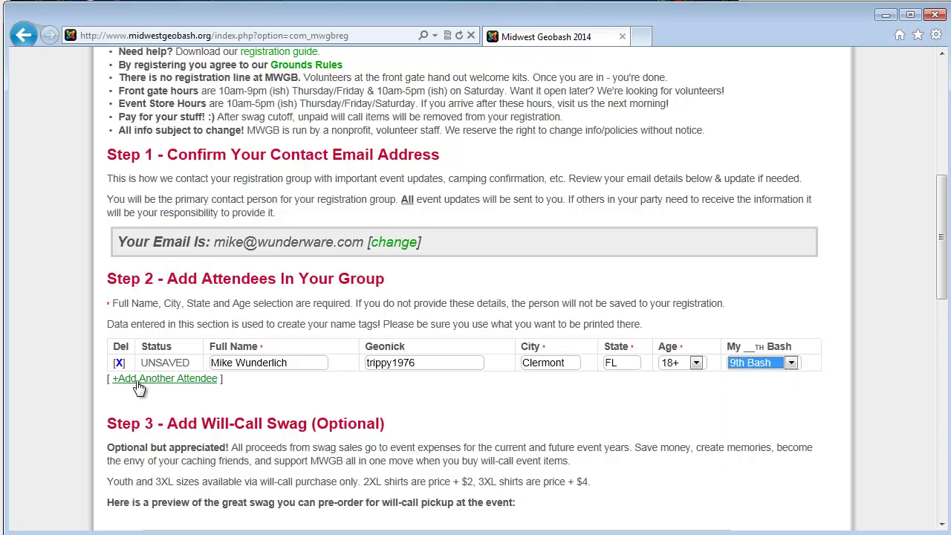
Step: Add five more blank attendee rows and begin editing the last row's name
{"action": "left_click", "coordinate": [138, 380]}
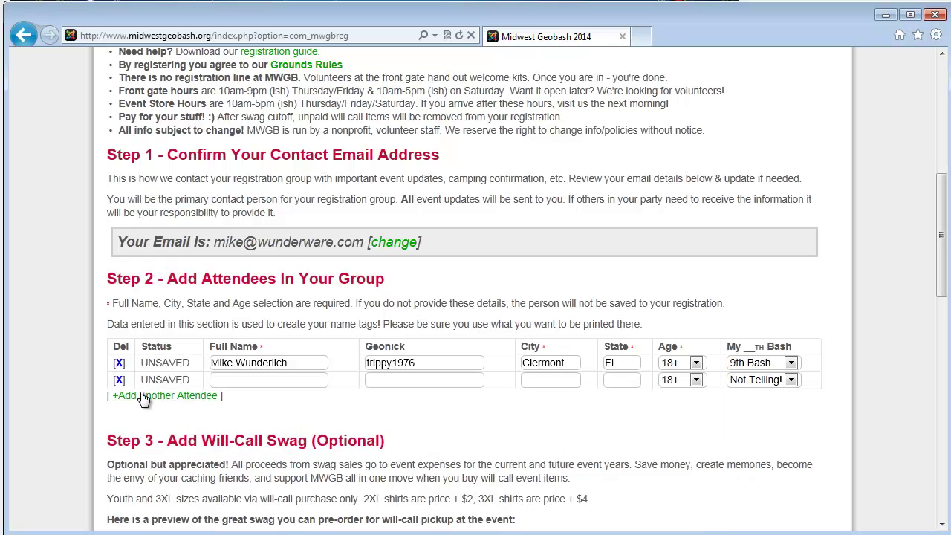
{"action": "left_click", "coordinate": [145, 395]}
{"action": "left_click", "coordinate": [175, 413]}
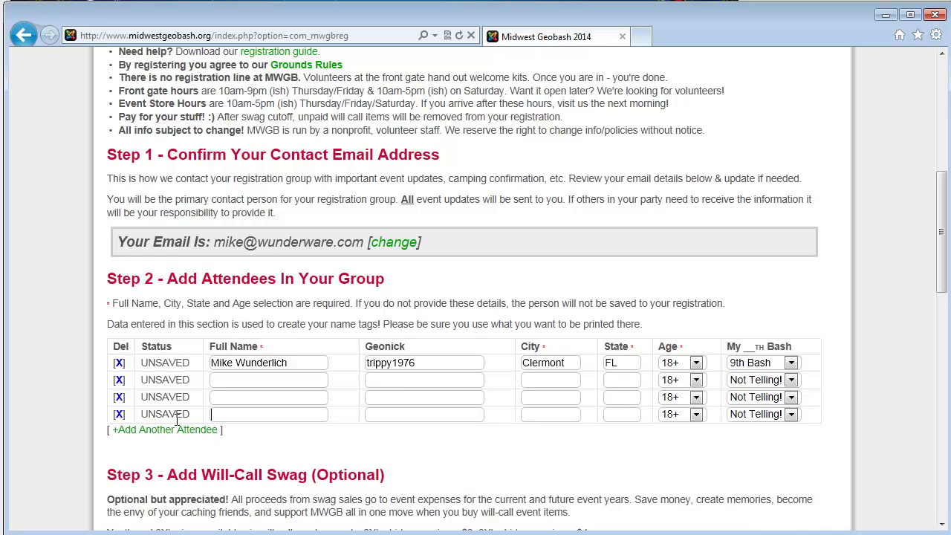
{"action": "left_click", "coordinate": [178, 430]}
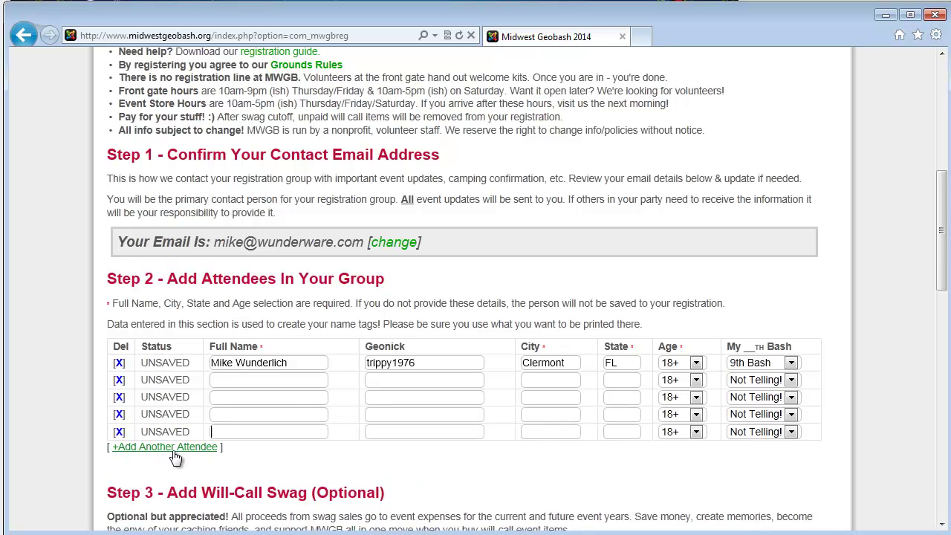
{"action": "left_click", "coordinate": [176, 448]}
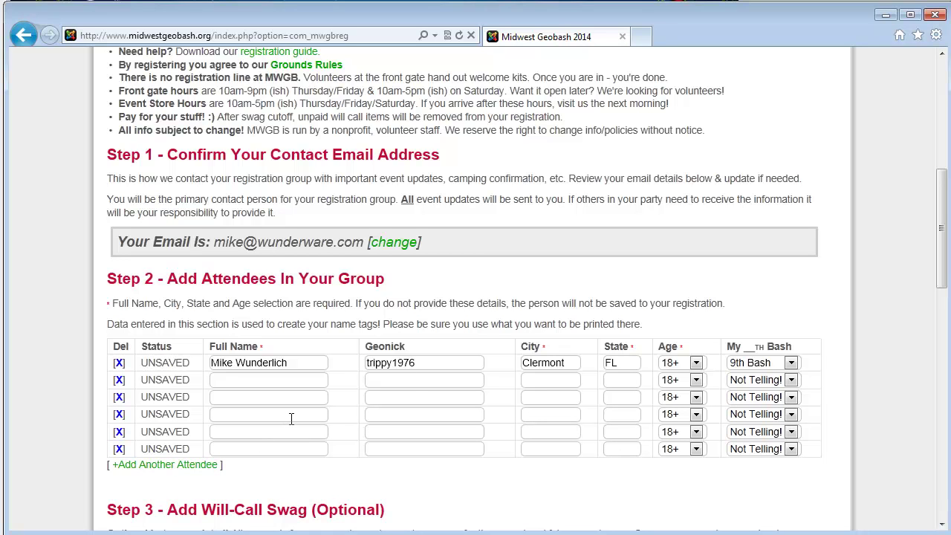
{"action": "left_click", "coordinate": [319, 449]}
{"action": "scroll", "coordinate": [266, 284], "scroll_direction": "down", "scroll_amount": 3}
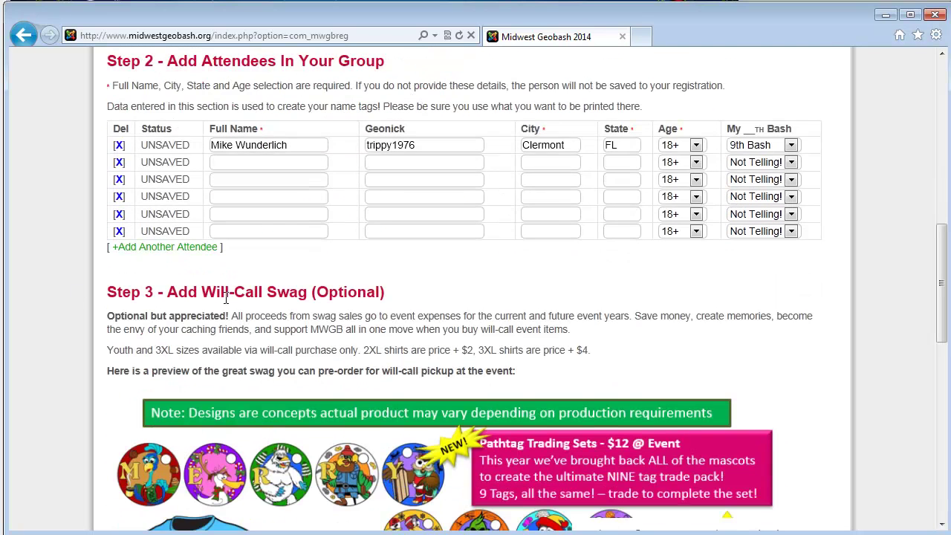
{"action": "scroll", "coordinate": [342, 286], "scroll_direction": "down", "scroll_amount": 3}
{"action": "scroll", "coordinate": [341, 286], "scroll_direction": "down", "scroll_amount": 1}
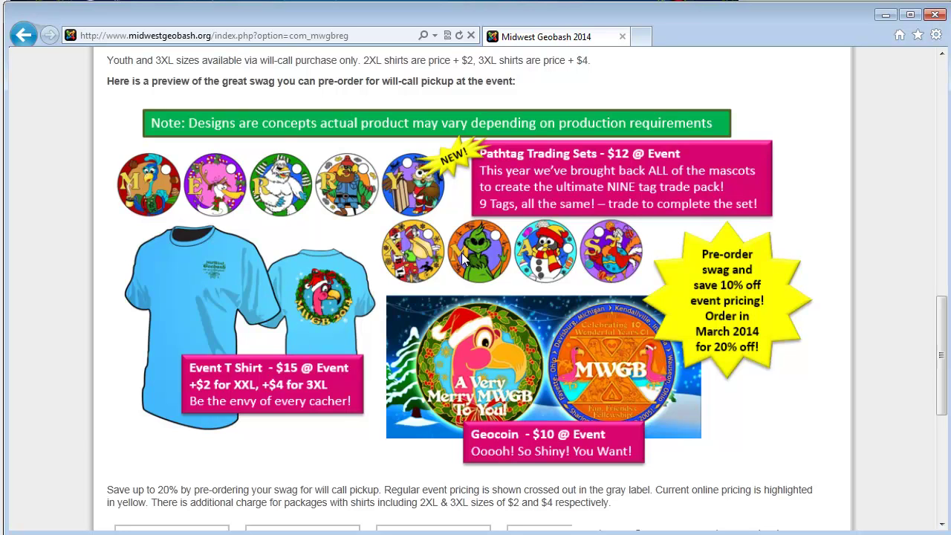
{"action": "scroll", "coordinate": [461, 253], "scroll_direction": "down", "scroll_amount": 3}
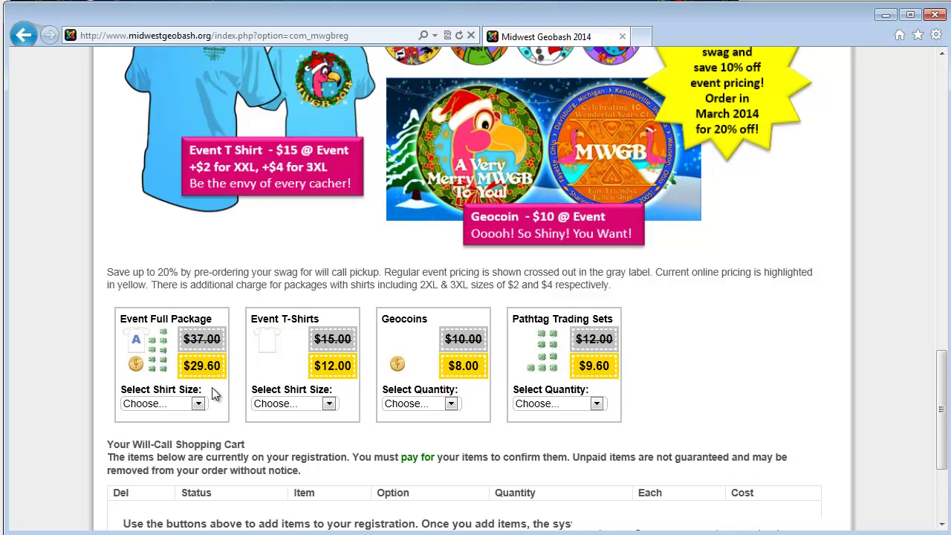
Step: Attempt Adult 2XL for the Event Full Package, dismiss the add-people alert, and save the registration
{"action": "scroll", "coordinate": [215, 390], "scroll_direction": "down", "scroll_amount": 1}
{"action": "scroll", "coordinate": [218, 371], "scroll_direction": "down", "scroll_amount": 1}
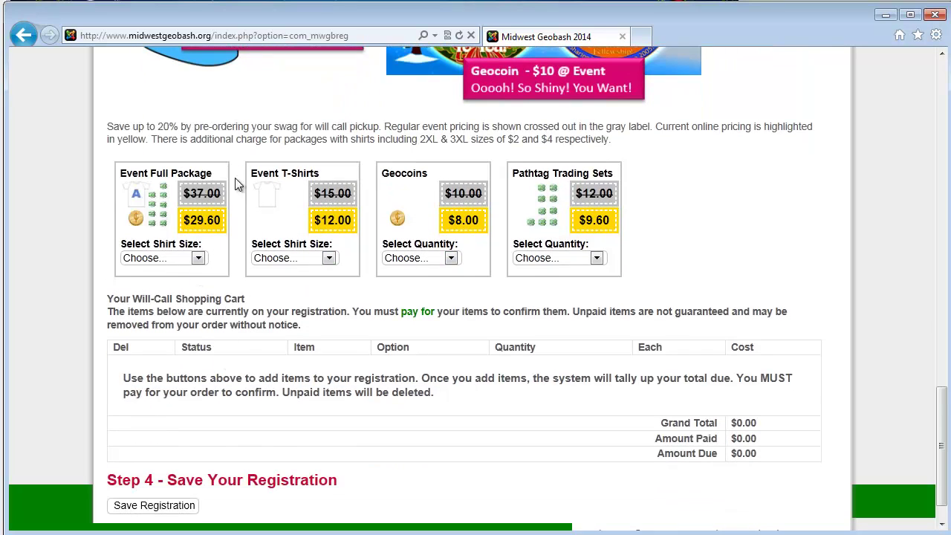
{"action": "left_click", "coordinate": [198, 259]}
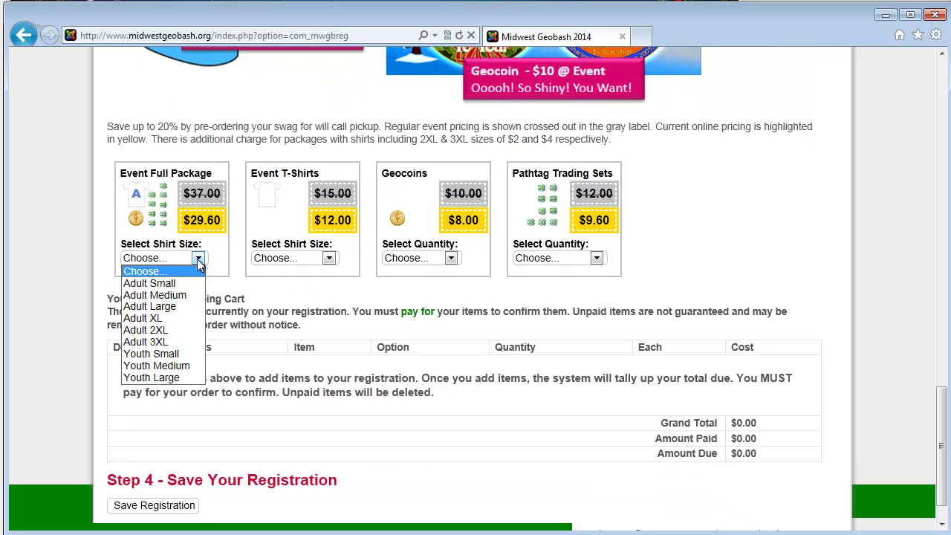
{"action": "left_click", "coordinate": [187, 336]}
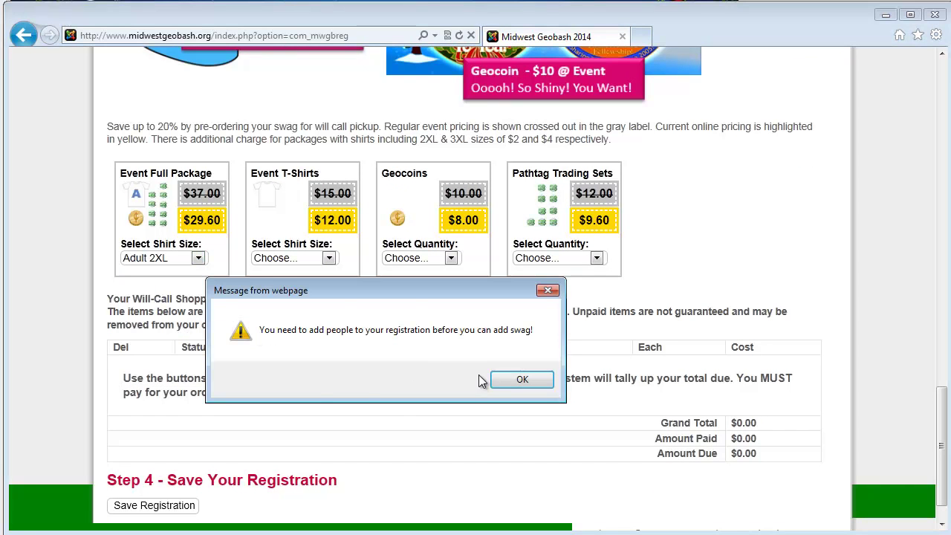
{"action": "left_click", "coordinate": [520, 381]}
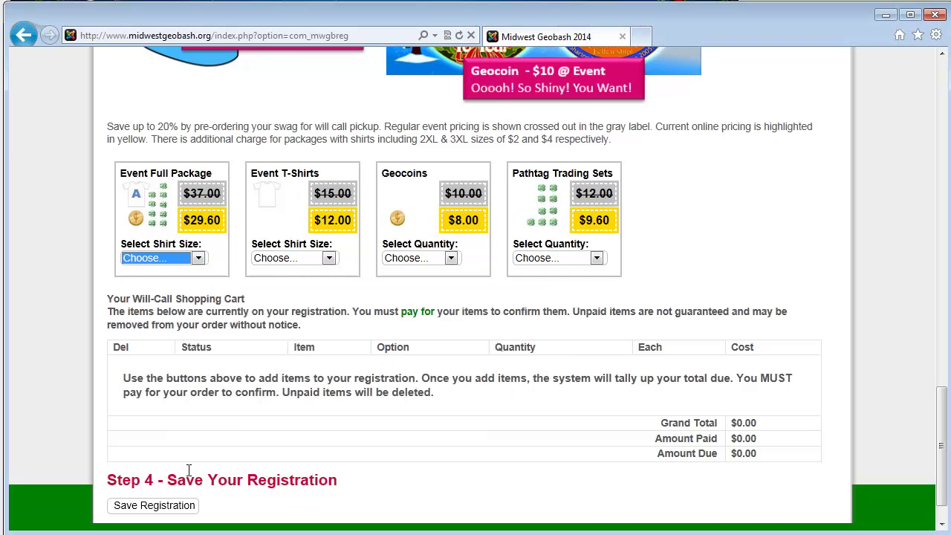
{"action": "left_click", "coordinate": [152, 506]}
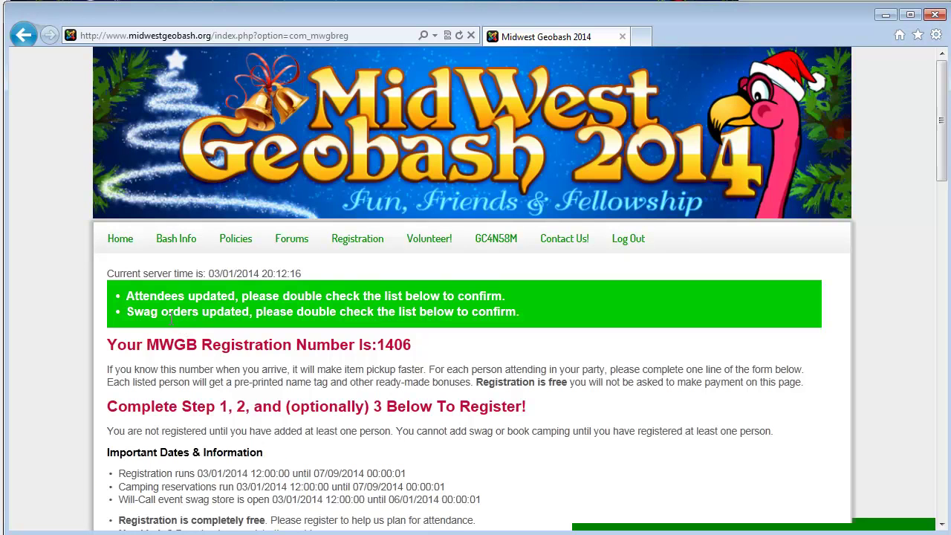
Step: Mark the first attendee's status as CONFIRMED
{"action": "scroll", "coordinate": [235, 316], "scroll_direction": "down", "scroll_amount": 5}
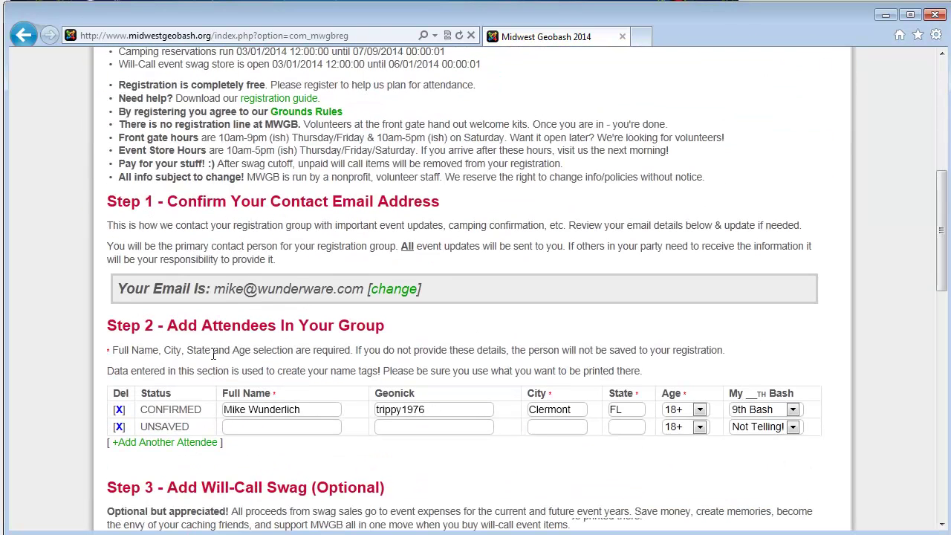
{"action": "double_click", "coordinate": [165, 410]}
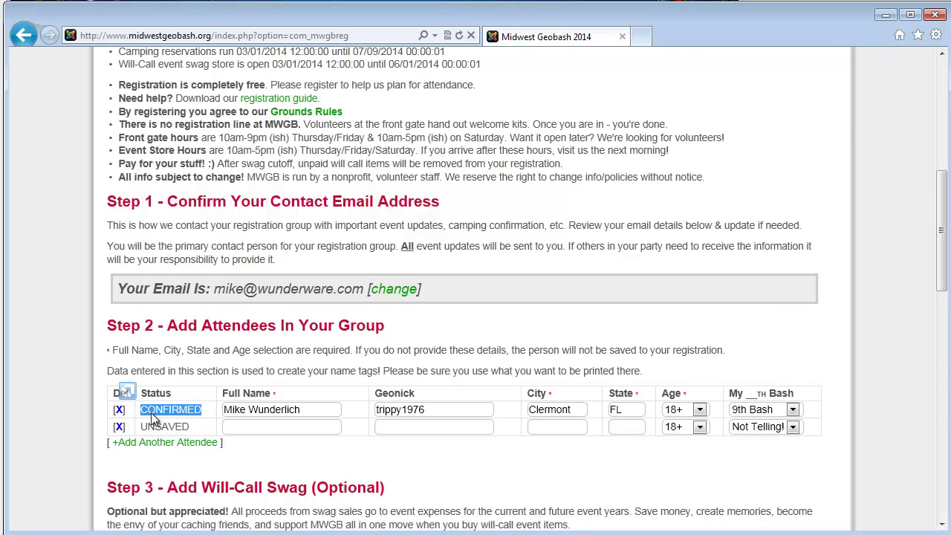
{"action": "scroll", "coordinate": [434, 318], "scroll_direction": "down", "scroll_amount": 5}
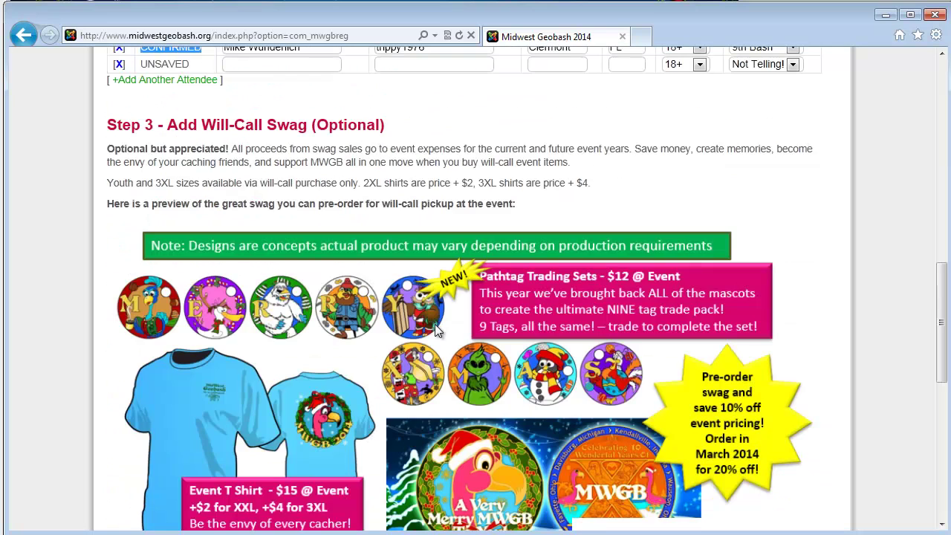
{"action": "scroll", "coordinate": [436, 331], "scroll_direction": "down", "scroll_amount": 6}
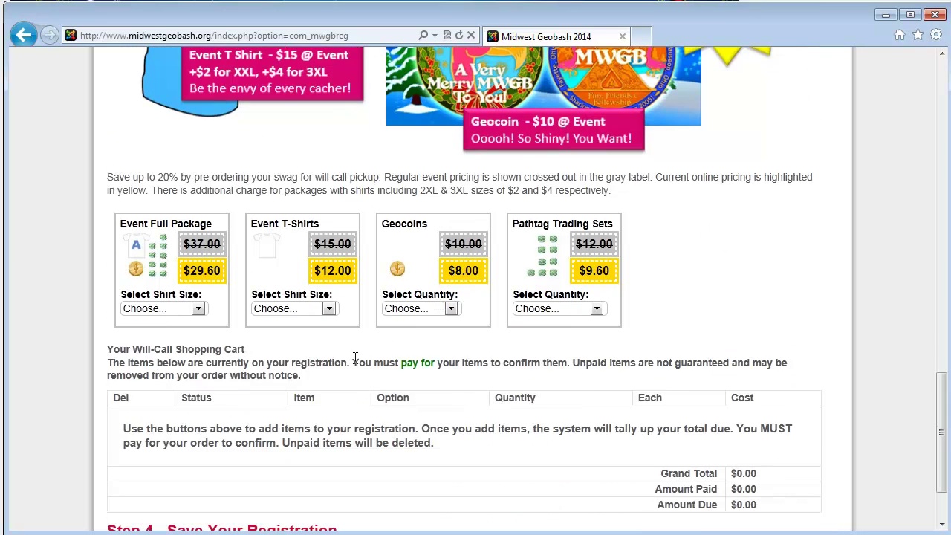
Step: Add an Adult 2XL Event Full Package, Adult XL T-Shirt, 3 Geocoins and 2 Pathtag sets
{"action": "left_click", "coordinate": [199, 310]}
{"action": "left_click", "coordinate": [145, 380]}
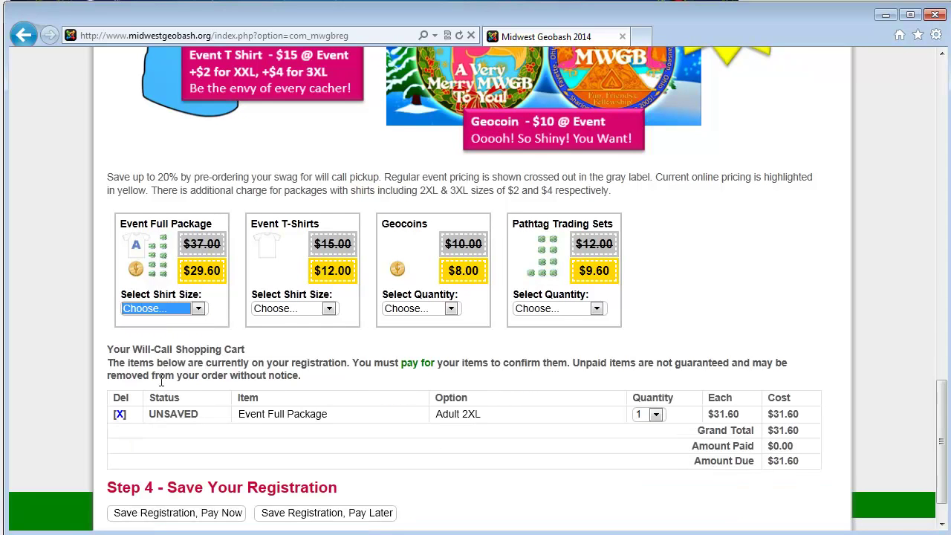
{"action": "left_click", "coordinate": [327, 309]}
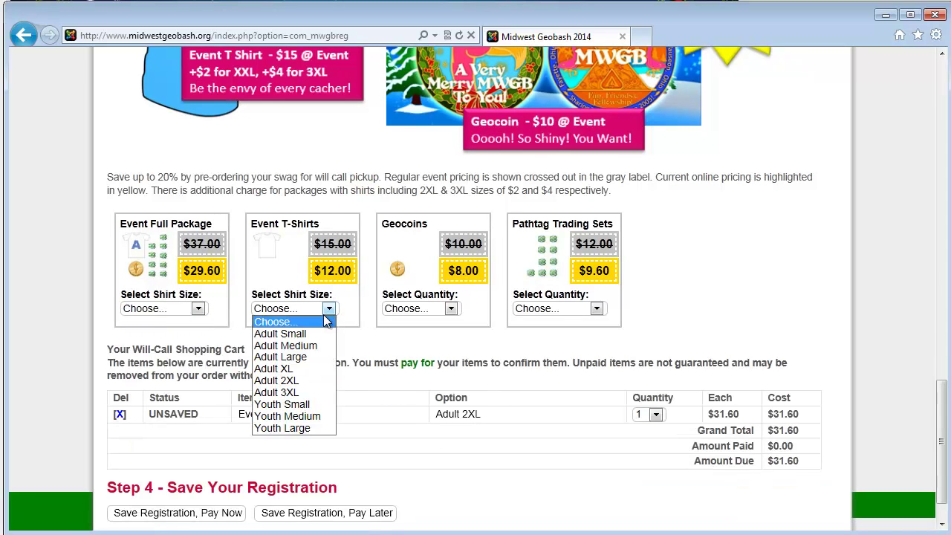
{"action": "left_click", "coordinate": [286, 369]}
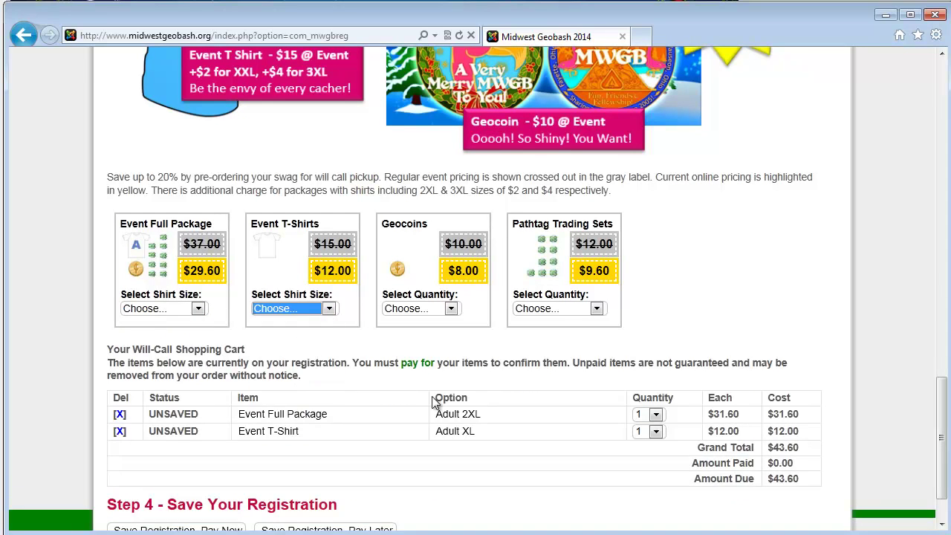
{"action": "left_click", "coordinate": [450, 309]}
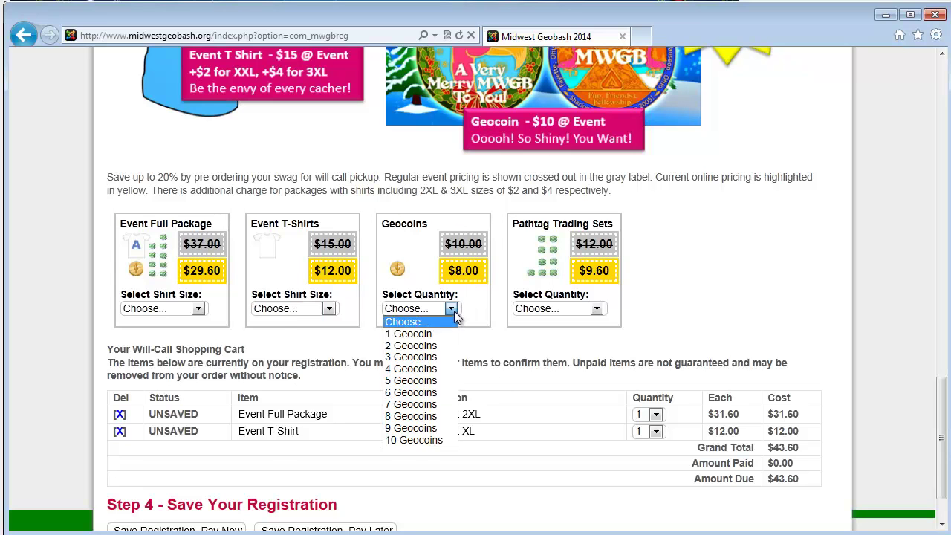
{"action": "left_click", "coordinate": [430, 355]}
{"action": "left_click", "coordinate": [556, 310]}
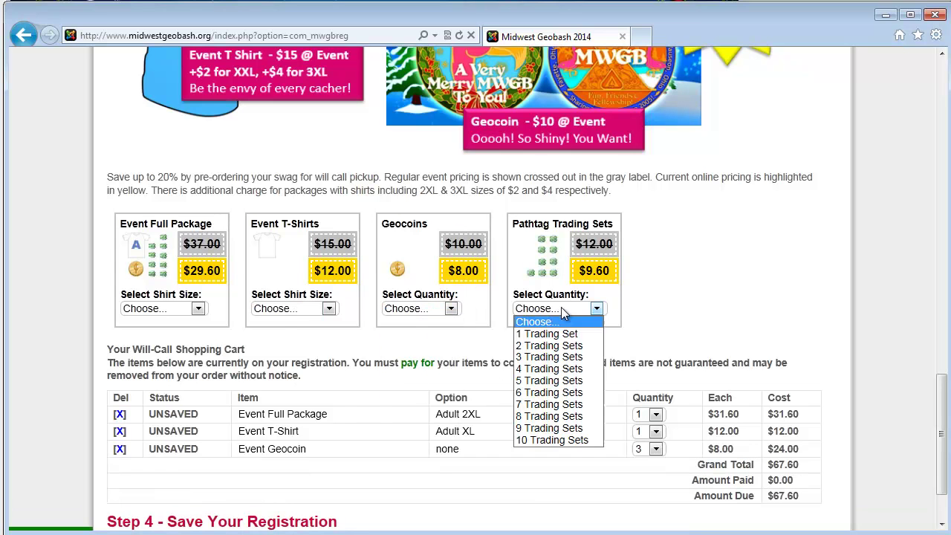
{"action": "left_click", "coordinate": [543, 346]}
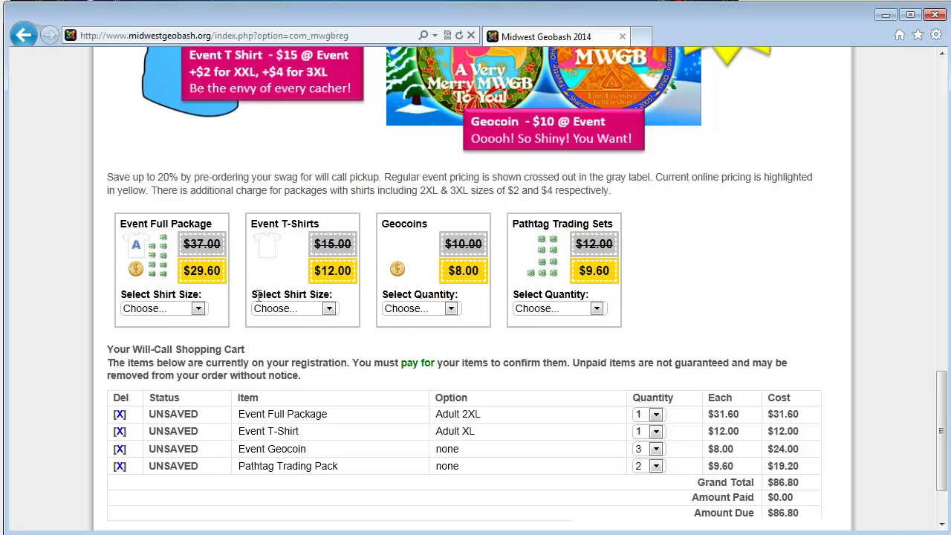
{"action": "scroll", "coordinate": [612, 286], "scroll_direction": "down", "scroll_amount": 2}
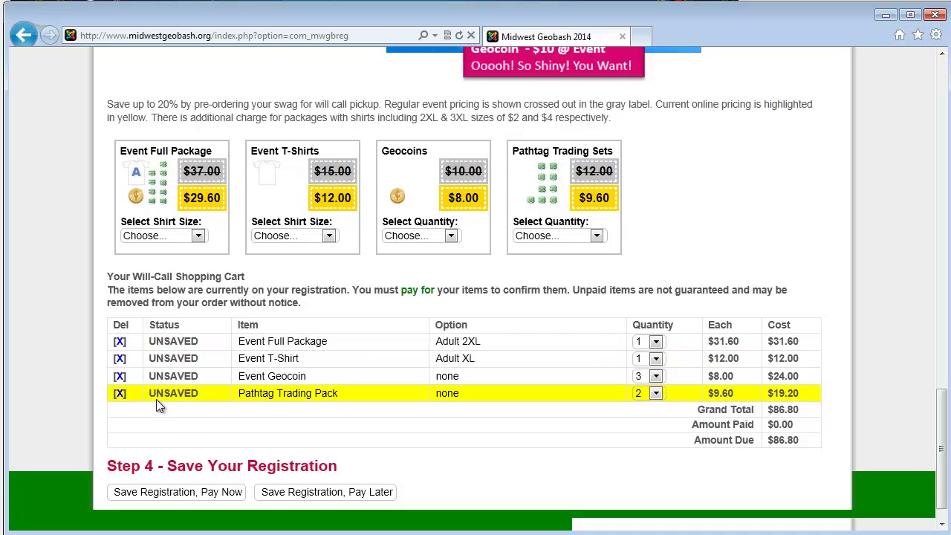
Step: Delete the Event T-Shirt row from the cart, leaving a $74.80 total
{"action": "left_click", "coordinate": [120, 358]}
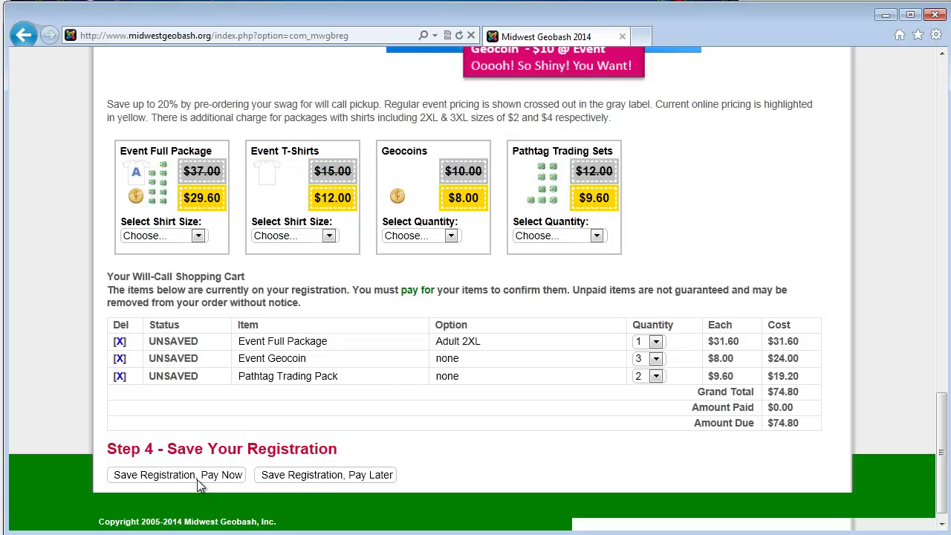
Step: Save the registration with Pay Later and review the three unpaid items totaling $74.80
{"action": "left_click", "coordinate": [317, 476]}
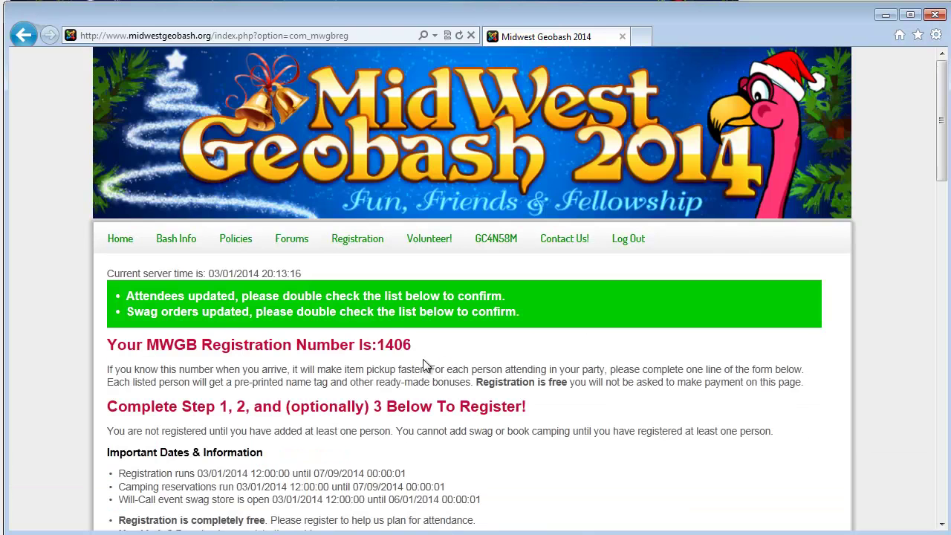
{"action": "scroll", "coordinate": [425, 365], "scroll_direction": "down", "scroll_amount": 7}
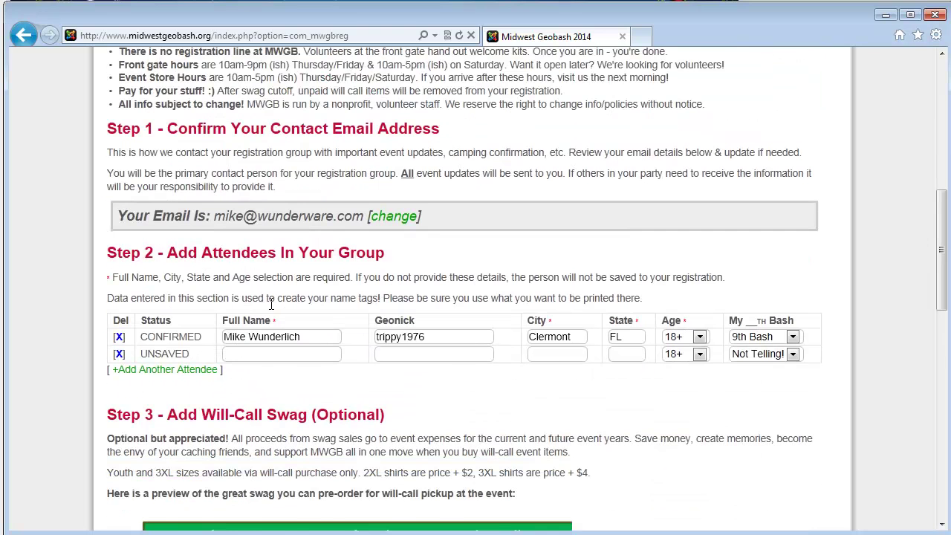
{"action": "scroll", "coordinate": [277, 307], "scroll_direction": "down", "scroll_amount": 5}
{"action": "scroll", "coordinate": [277, 306], "scroll_direction": "down", "scroll_amount": 5}
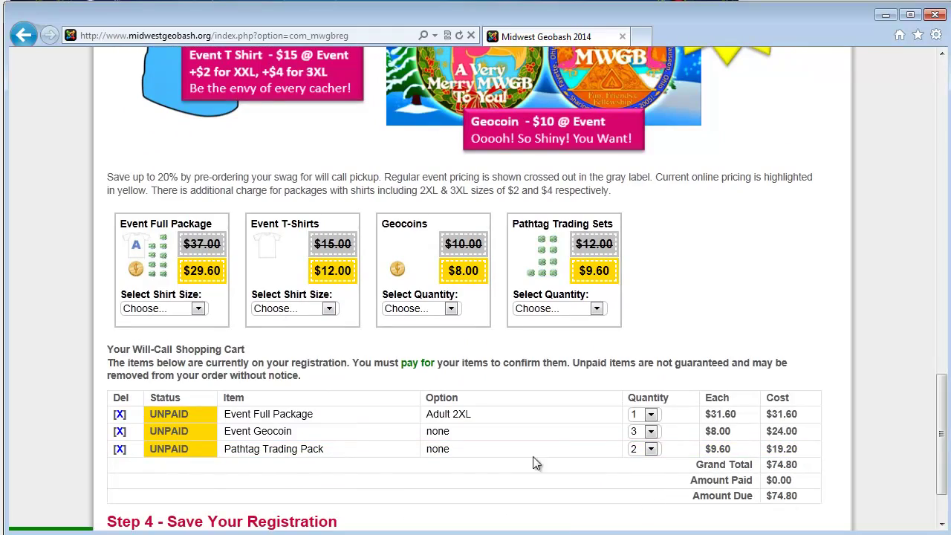
{"action": "scroll", "coordinate": [534, 448], "scroll_direction": "up", "scroll_amount": 9}
{"action": "scroll", "coordinate": [567, 389], "scroll_direction": "up", "scroll_amount": 10}
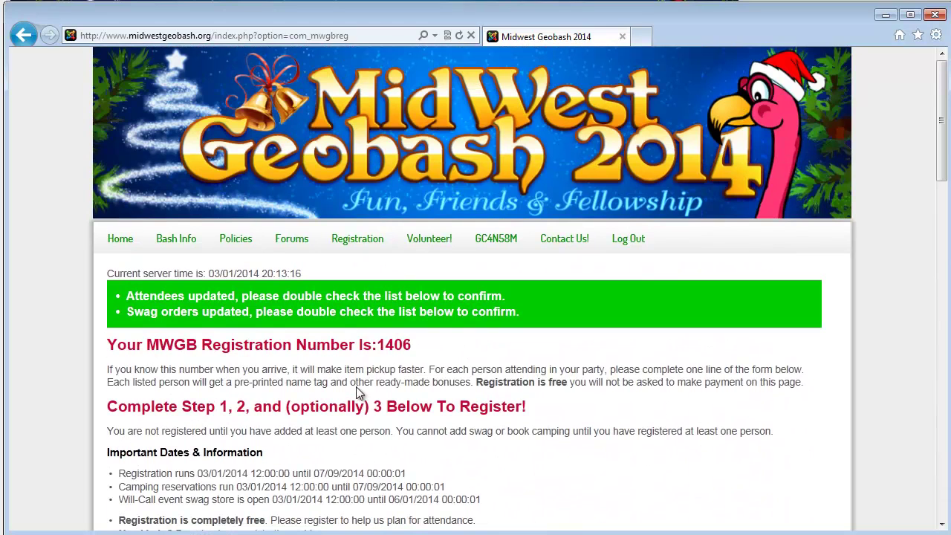
{"action": "mouse_move", "coordinate": [360, 245]}
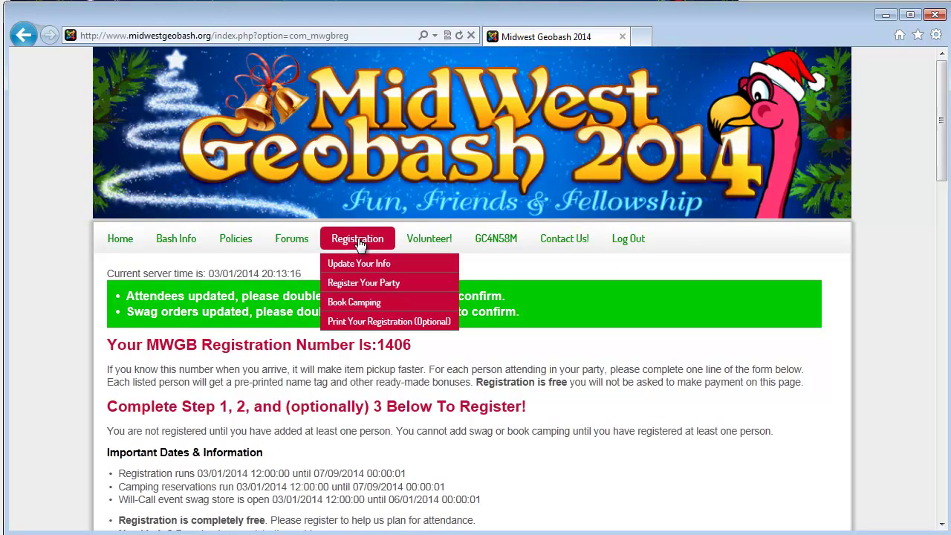
{"action": "left_click", "coordinate": [367, 303]}
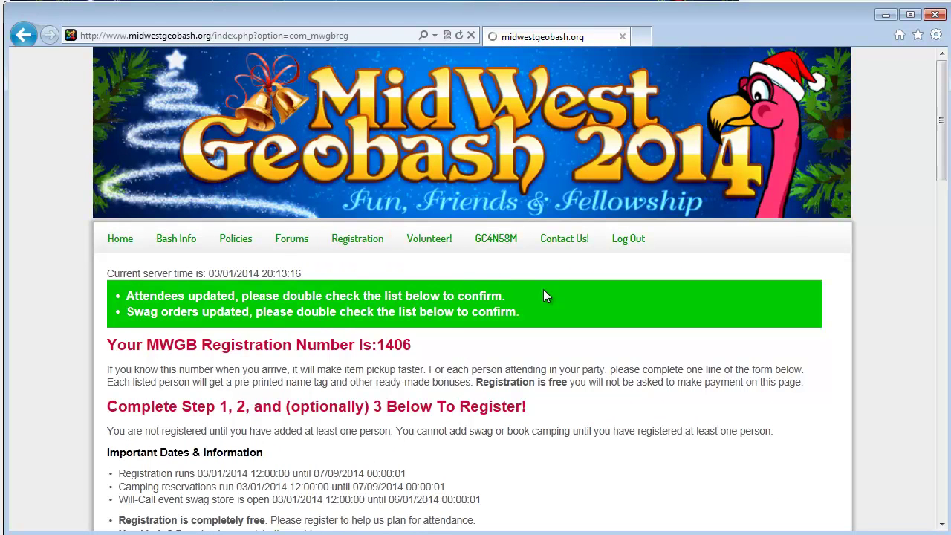
{"action": "scroll", "coordinate": [494, 342], "scroll_direction": "down", "scroll_amount": 3}
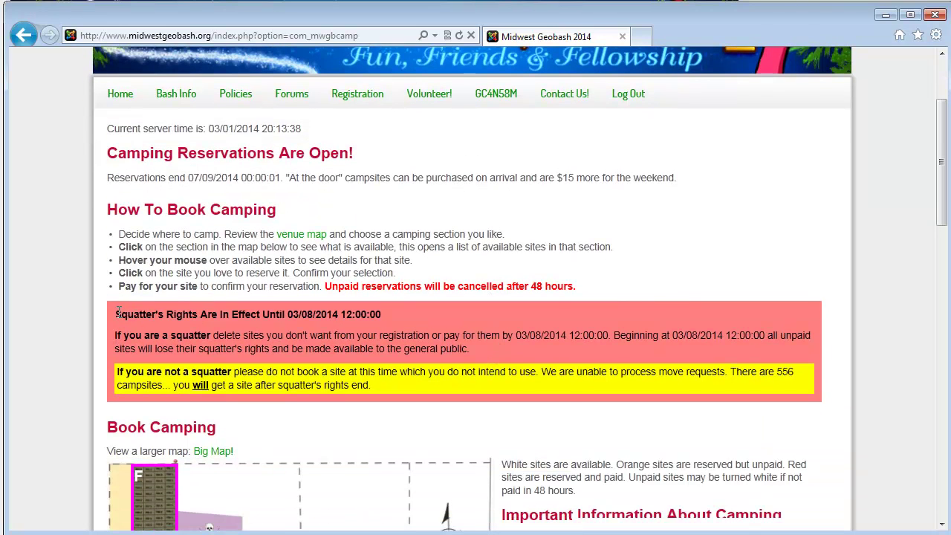
{"action": "left_click_drag", "start_coordinate": [116, 313], "coordinate": [388, 311]}
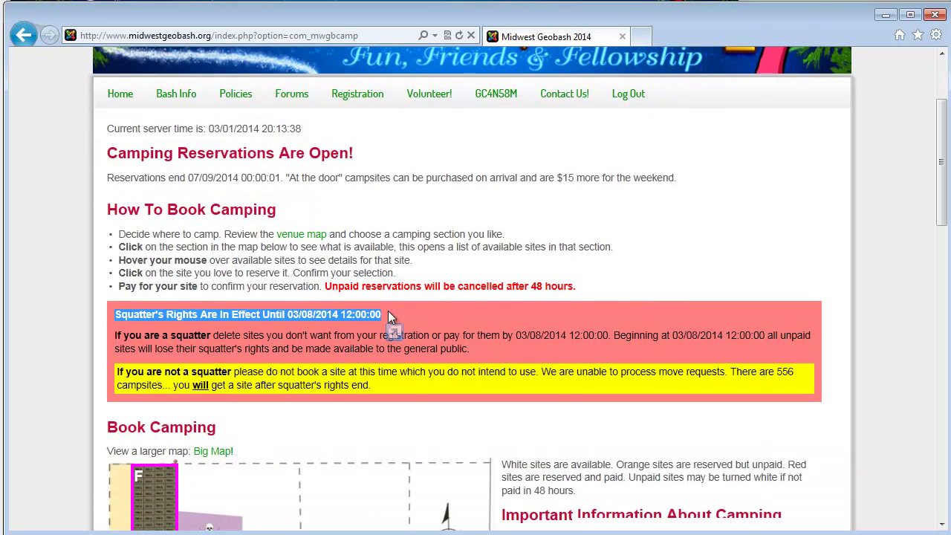
{"action": "left_click", "coordinate": [388, 311]}
{"action": "scroll", "coordinate": [311, 372], "scroll_direction": "down", "scroll_amount": 2}
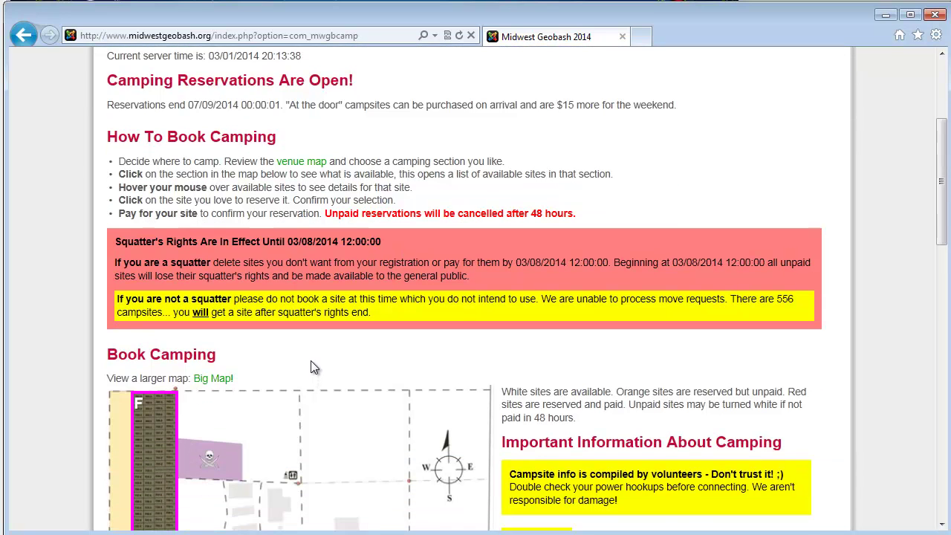
{"action": "scroll", "coordinate": [311, 360], "scroll_direction": "down", "scroll_amount": 2}
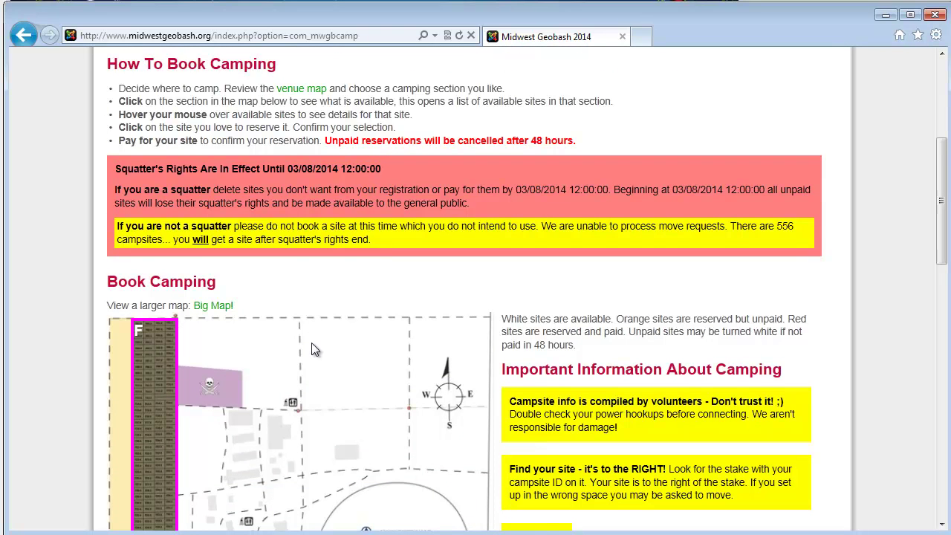
{"action": "scroll", "coordinate": [307, 336], "scroll_direction": "down", "scroll_amount": 2}
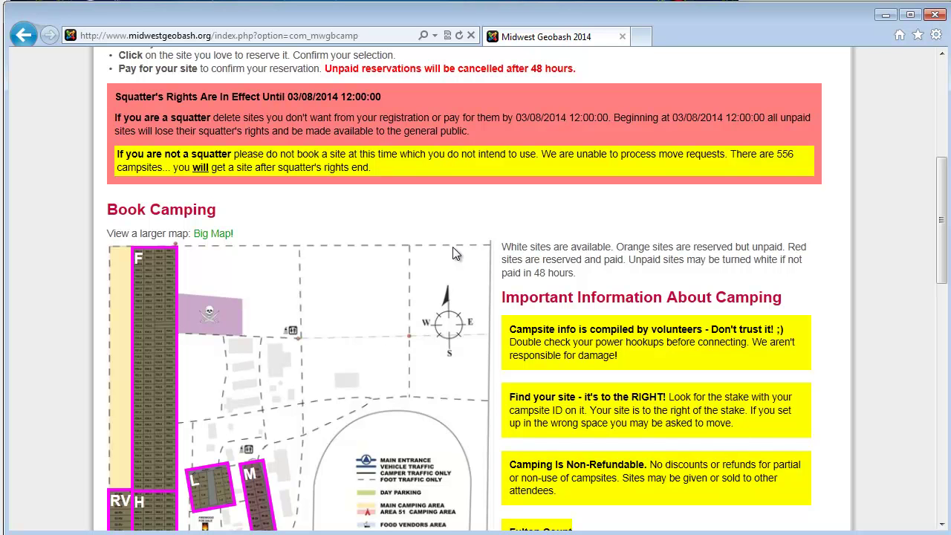
{"action": "scroll", "coordinate": [416, 245], "scroll_direction": "down", "scroll_amount": 1}
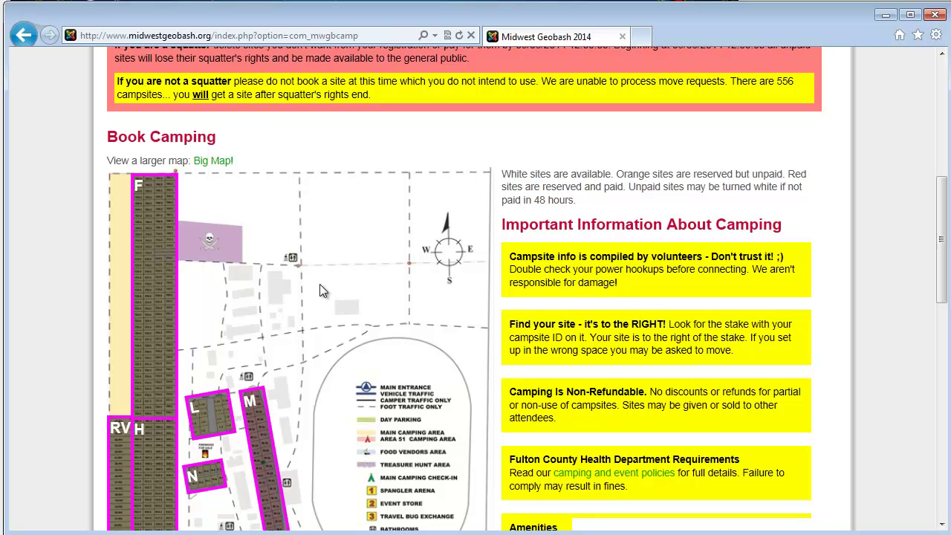
{"action": "scroll", "coordinate": [318, 287], "scroll_direction": "up", "scroll_amount": 1}
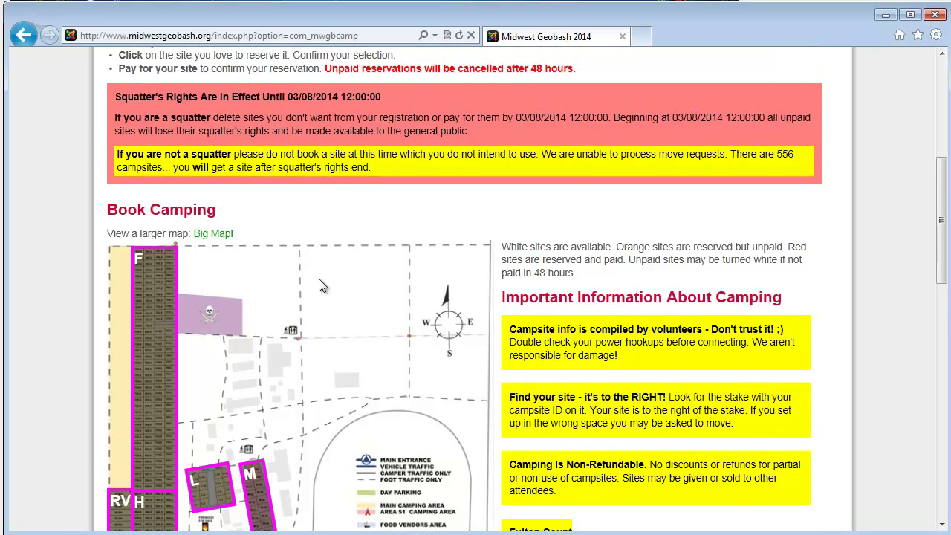
{"action": "scroll", "coordinate": [318, 283], "scroll_direction": "down", "scroll_amount": 2}
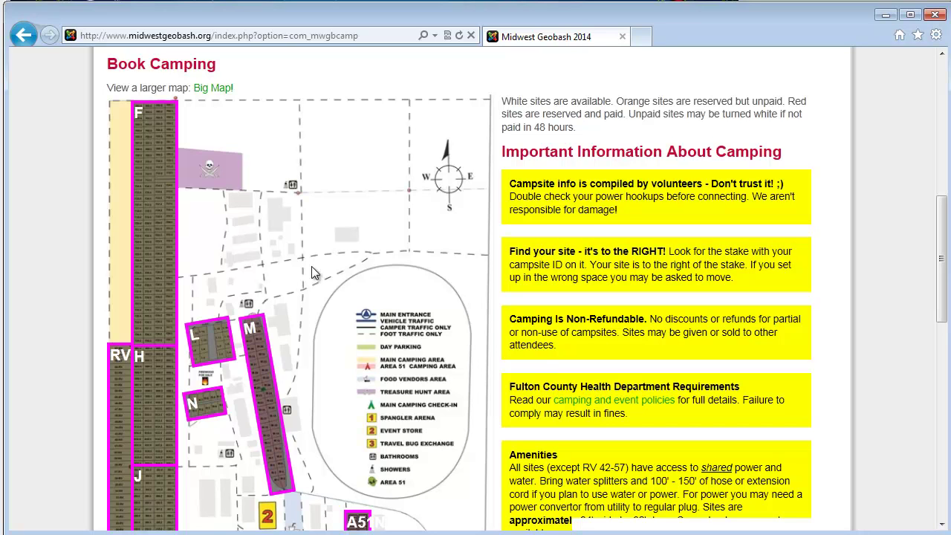
Step: Compare the occupancy of camping sections F, M and N, ending on F with 65 of 156 free
{"action": "mouse_move", "coordinate": [177, 162]}
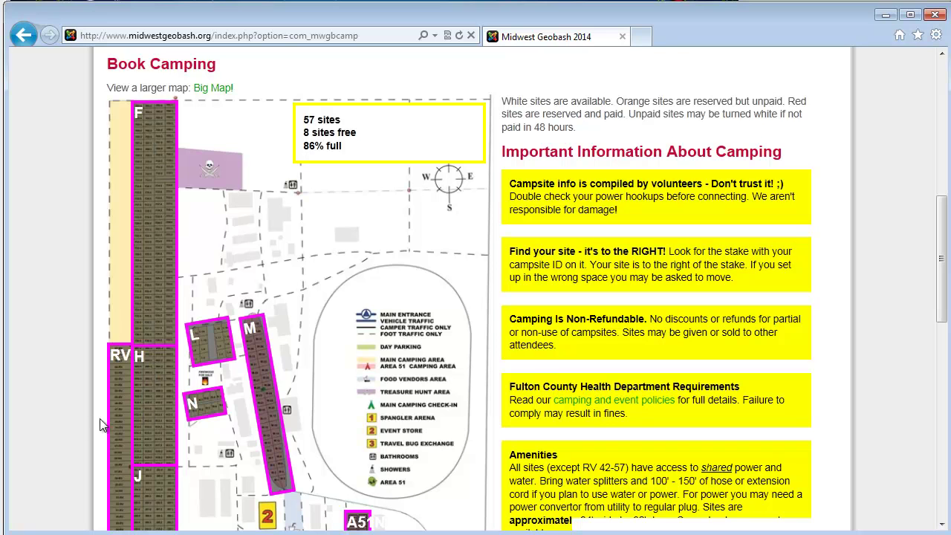
{"action": "mouse_move", "coordinate": [267, 399]}
{"action": "mouse_move", "coordinate": [205, 413]}
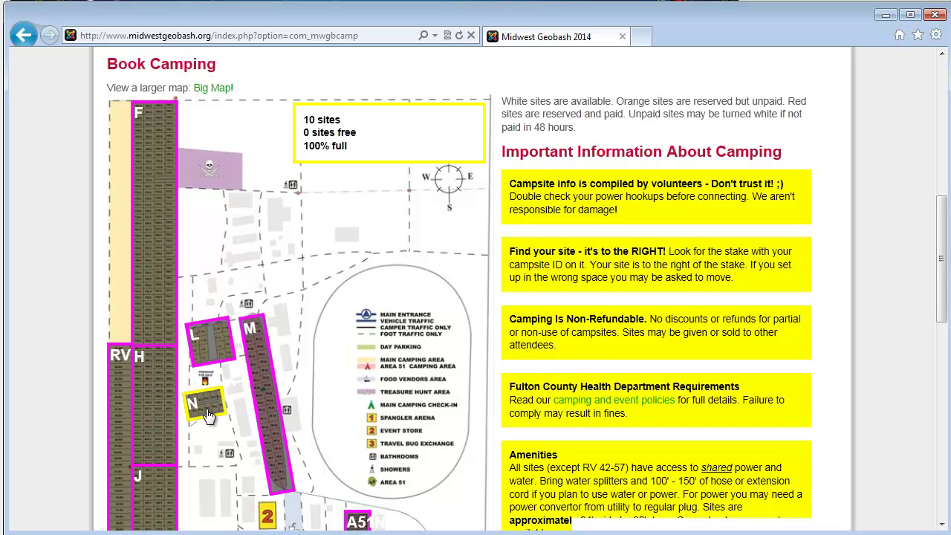
Step: Load the Section F campsite grid and scroll through sites F05 to F23
{"action": "left_click", "coordinate": [159, 290]}
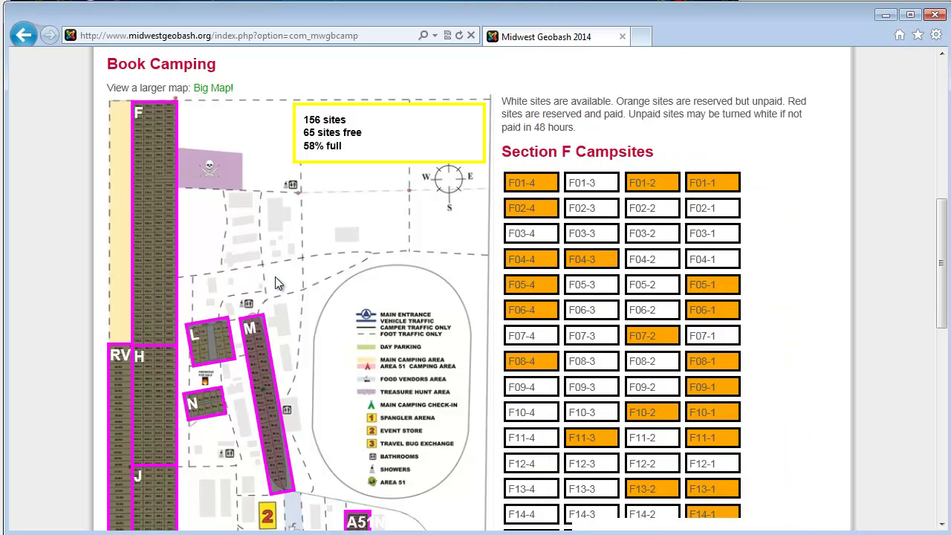
{"action": "scroll", "coordinate": [246, 274], "scroll_direction": "down", "scroll_amount": 2}
{"action": "scroll", "coordinate": [163, 303], "scroll_direction": "down", "scroll_amount": 4}
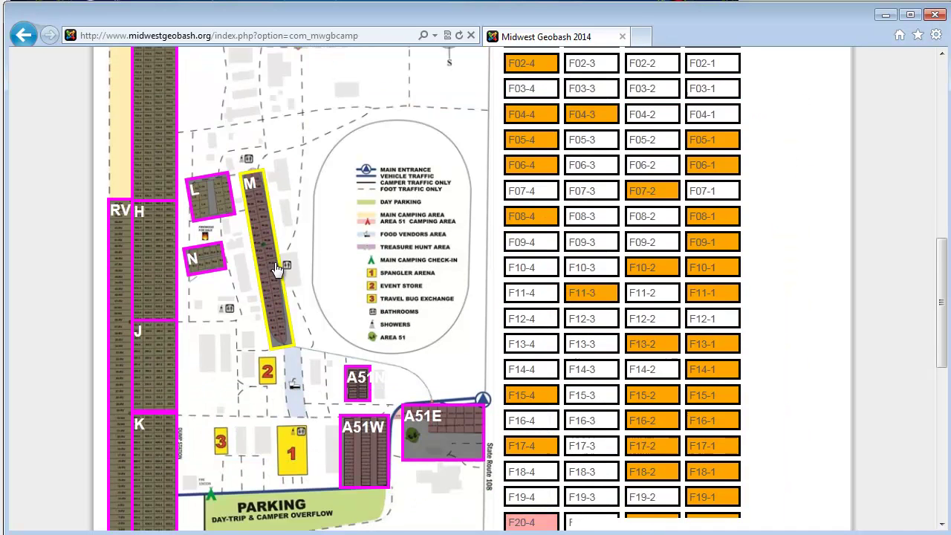
{"action": "scroll", "coordinate": [439, 190], "scroll_direction": "up", "scroll_amount": 4}
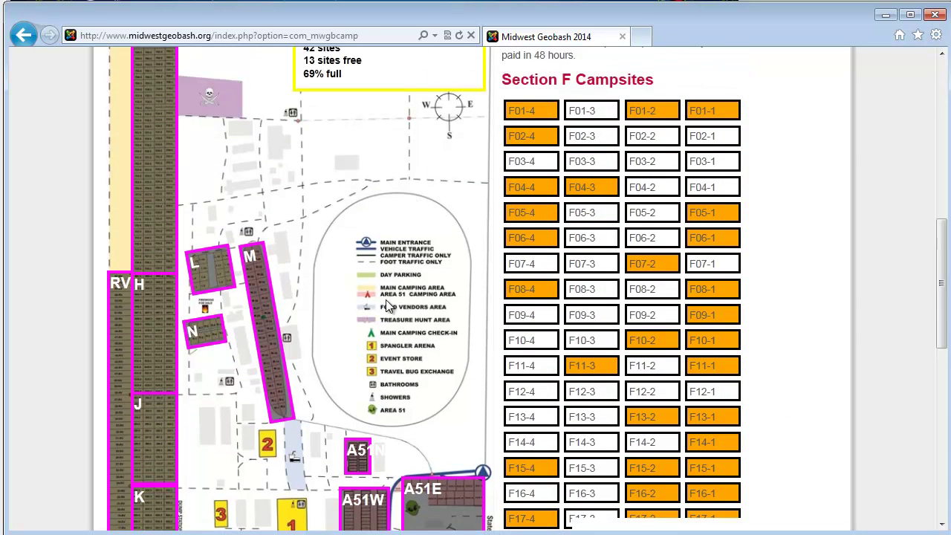
{"action": "scroll", "coordinate": [390, 310], "scroll_direction": "down", "scroll_amount": 4}
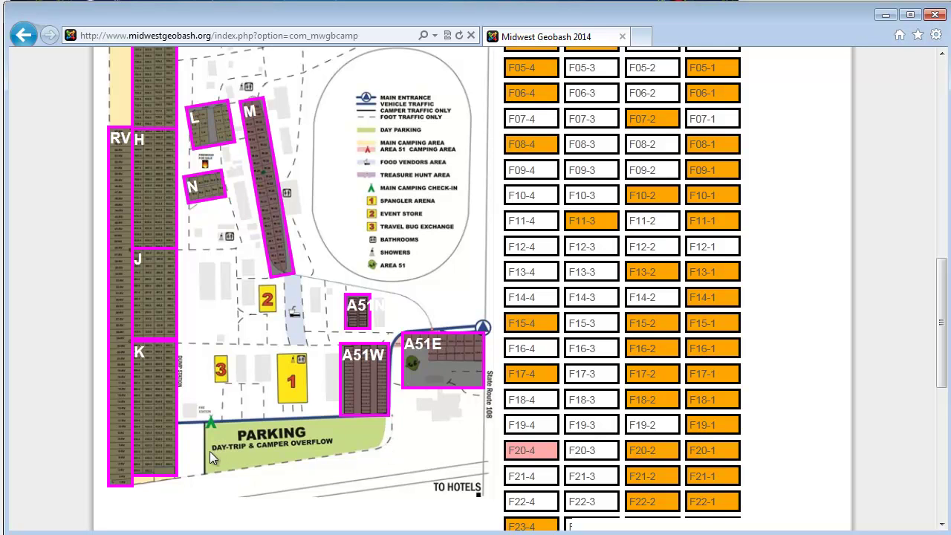
Step: Load the Section A51W campsite list from the map
{"action": "left_click", "coordinate": [364, 392]}
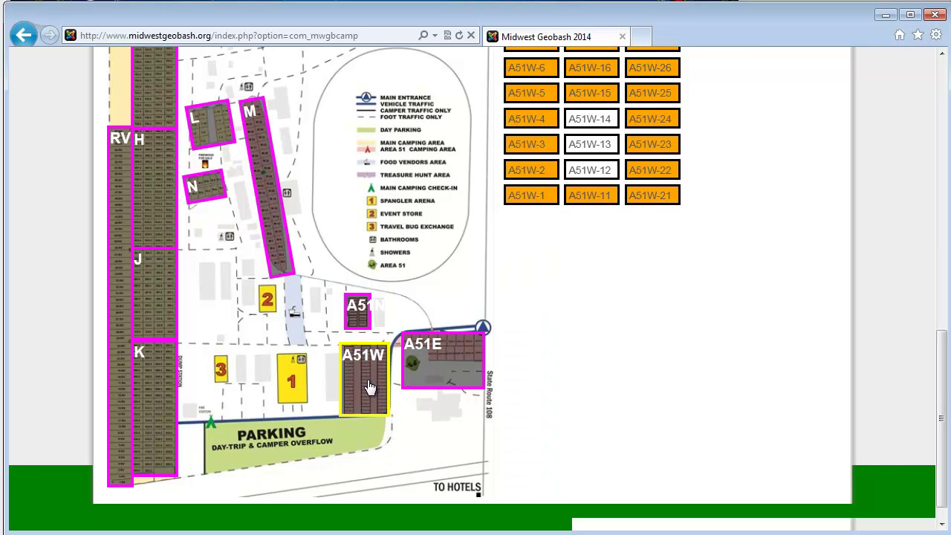
{"action": "scroll", "coordinate": [621, 315], "scroll_direction": "up", "scroll_amount": 2}
{"action": "left_click", "coordinate": [620, 315]}
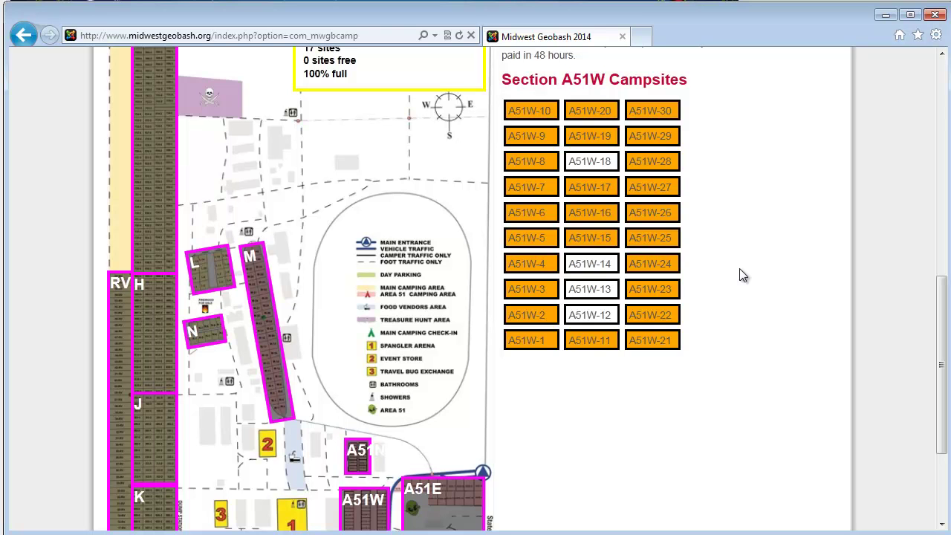
Step: Return to Section F and inspect free site F27-4: $30, 30 Amp Standard Plug, water
{"action": "left_click", "coordinate": [149, 201]}
{"action": "scroll", "coordinate": [725, 292], "scroll_direction": "down", "scroll_amount": 2}
{"action": "scroll", "coordinate": [724, 292], "scroll_direction": "down", "scroll_amount": 5}
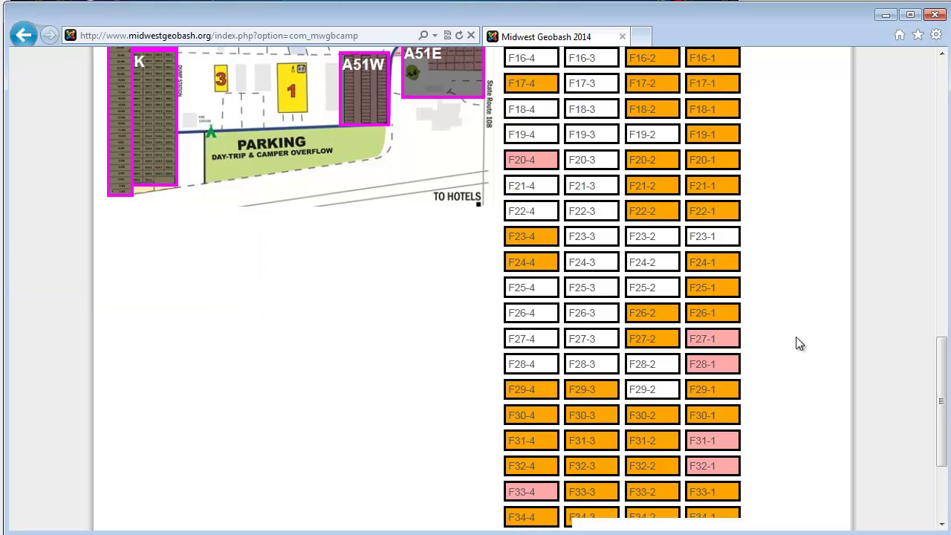
{"action": "scroll", "coordinate": [800, 343], "scroll_direction": "down", "scroll_amount": 2}
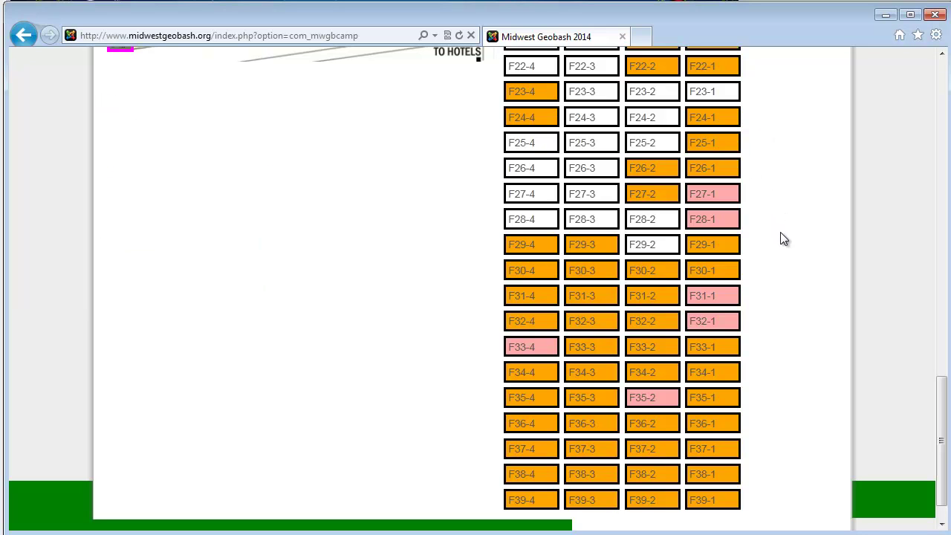
{"action": "mouse_move", "coordinate": [729, 275]}
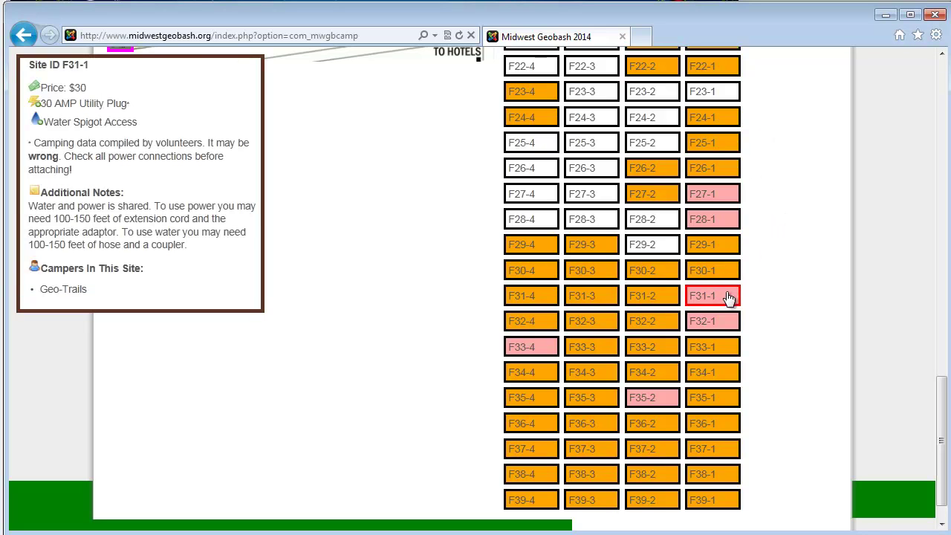
{"action": "mouse_move", "coordinate": [727, 324]}
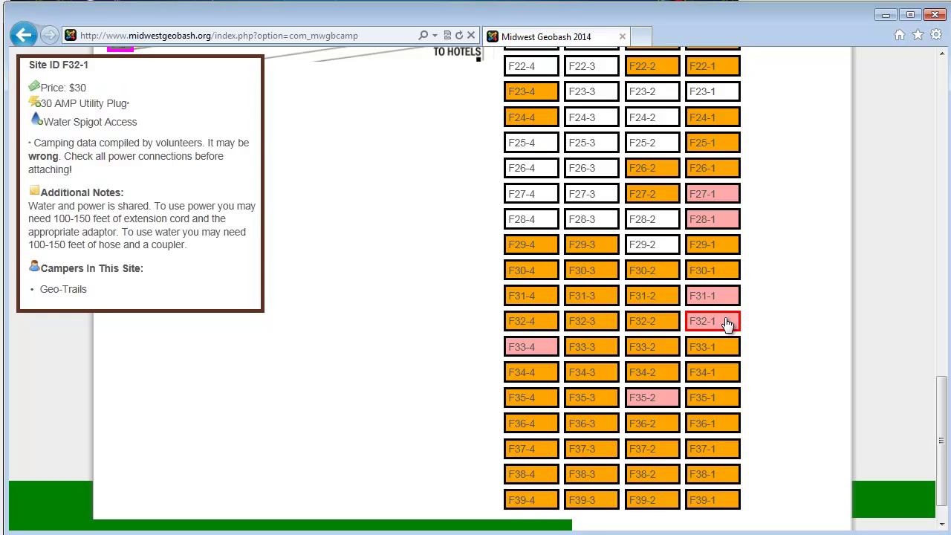
{"action": "mouse_move", "coordinate": [668, 333]}
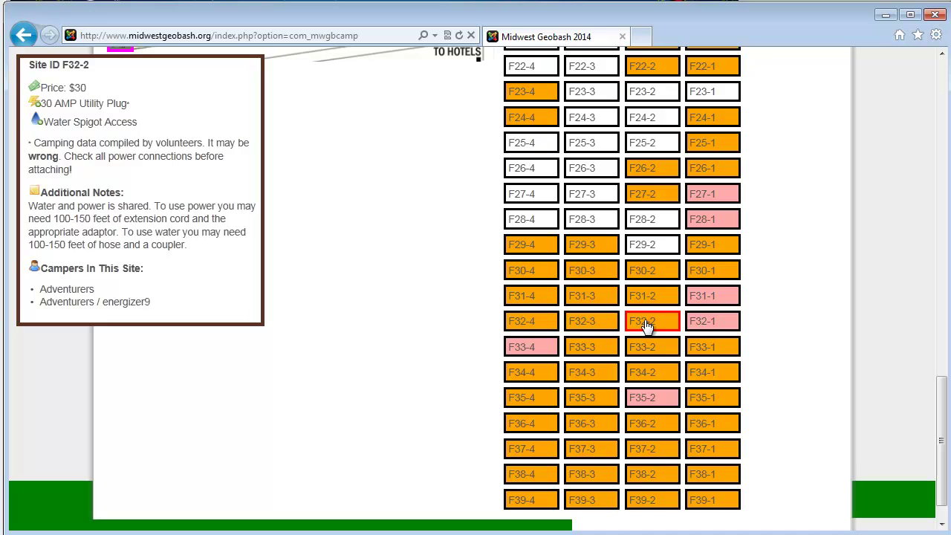
{"action": "mouse_move", "coordinate": [695, 320]}
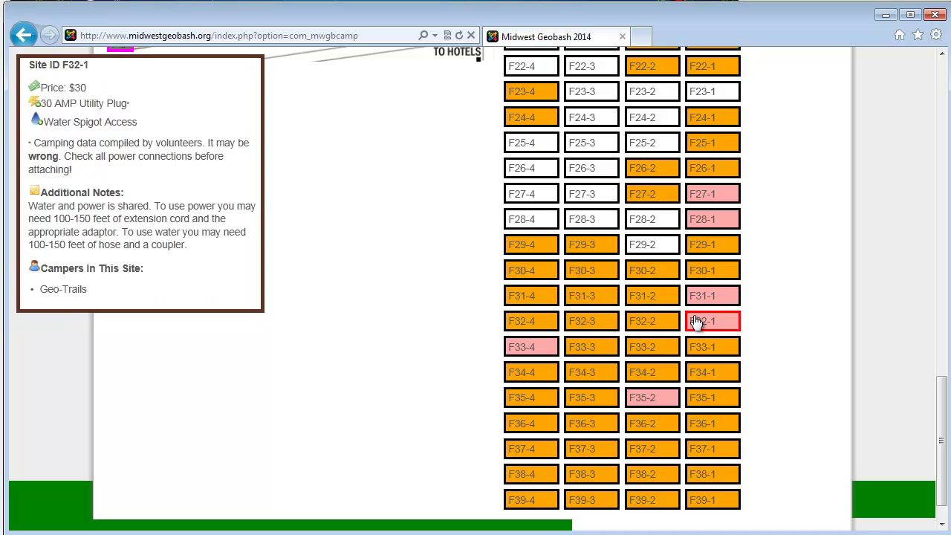
{"action": "mouse_move", "coordinate": [656, 399]}
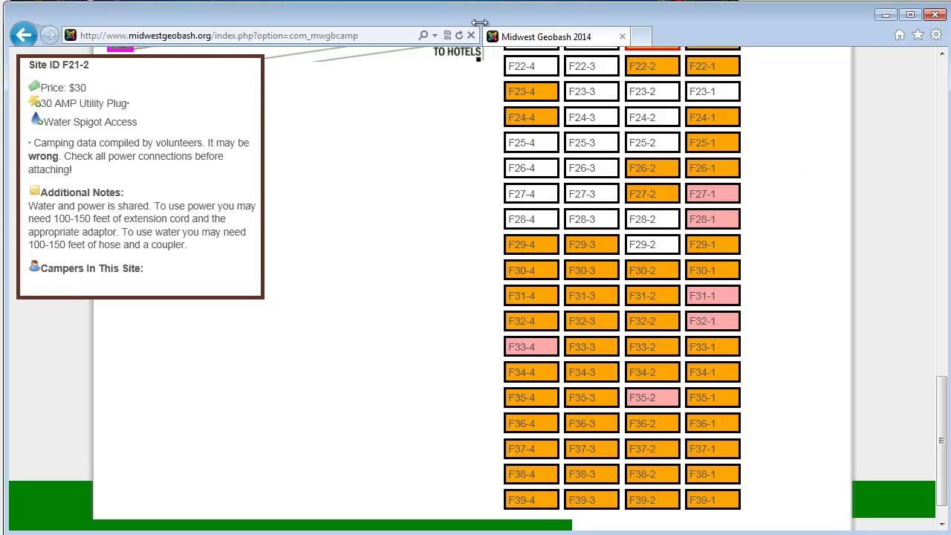
{"action": "mouse_move", "coordinate": [546, 200]}
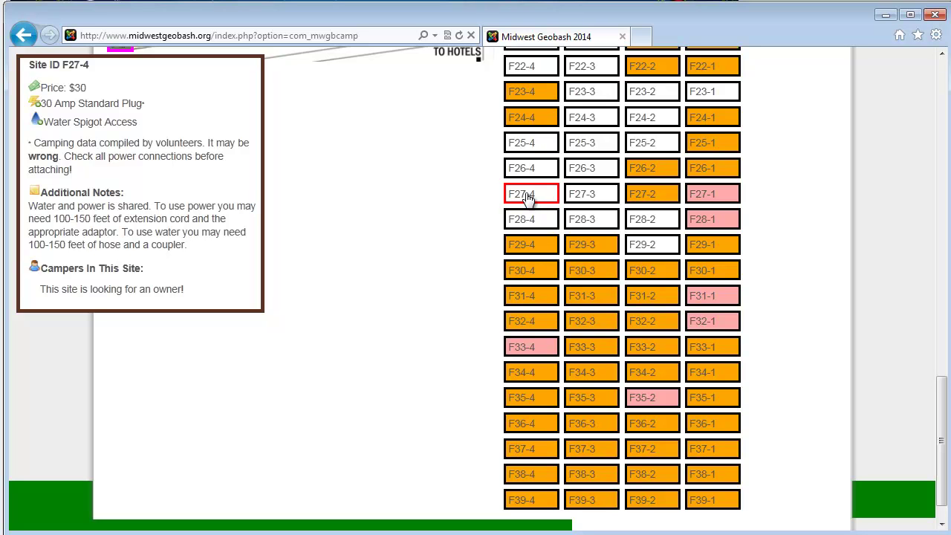
Step: Book campsite F27-4 from the Section F grid and confirm the booking
{"action": "left_click", "coordinate": [525, 197]}
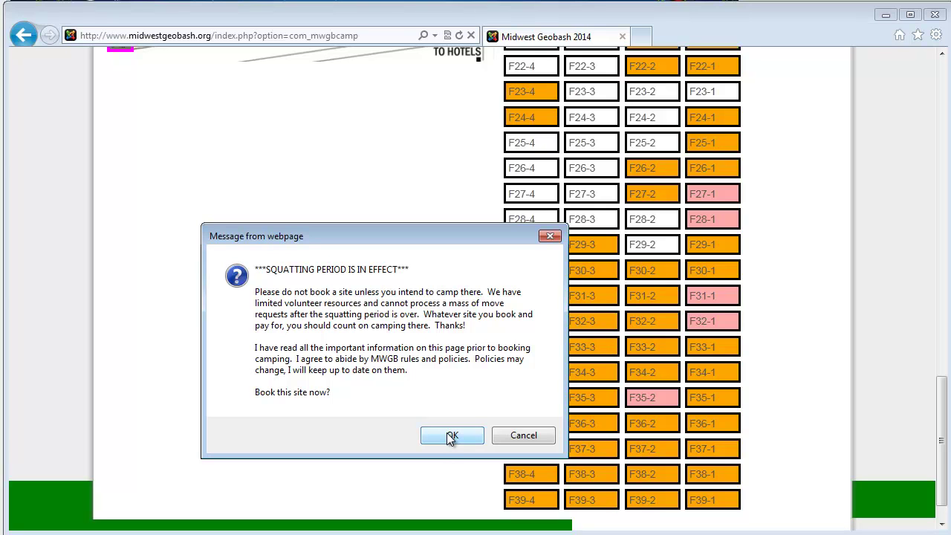
{"action": "left_click", "coordinate": [451, 436]}
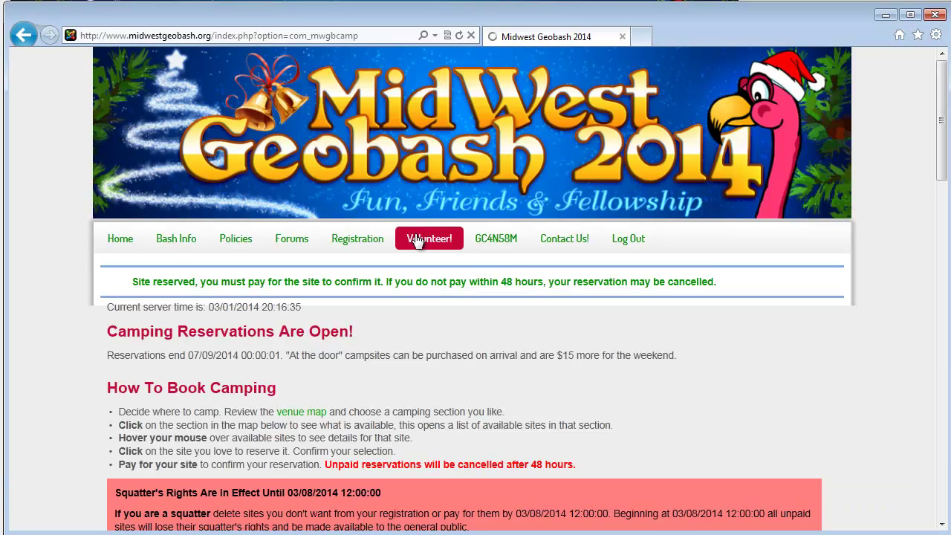
Step: Reopen the Section F campsite list and scroll to the F27 sites
{"action": "scroll", "coordinate": [513, 275], "scroll_direction": "down", "scroll_amount": 1}
{"action": "scroll", "coordinate": [512, 290], "scroll_direction": "down", "scroll_amount": 3}
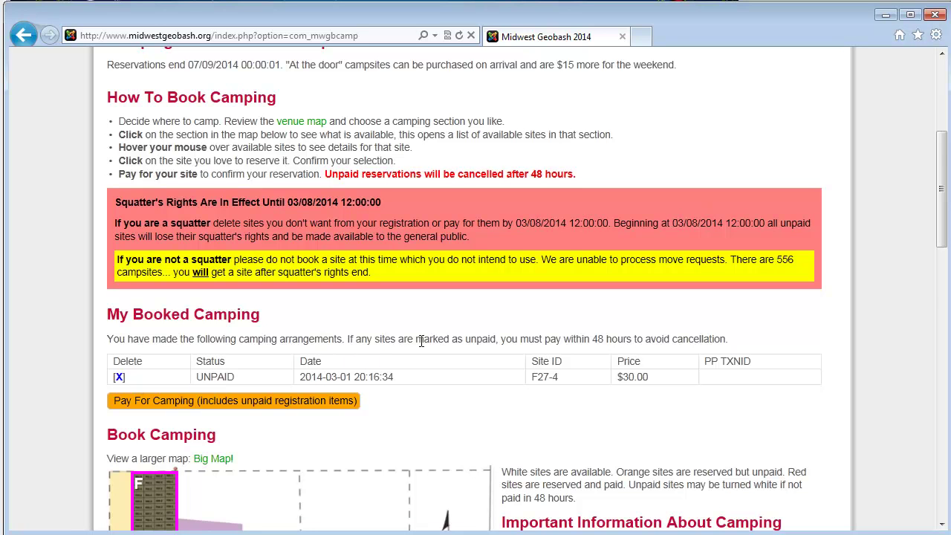
{"action": "scroll", "coordinate": [424, 340], "scroll_direction": "down", "scroll_amount": 6}
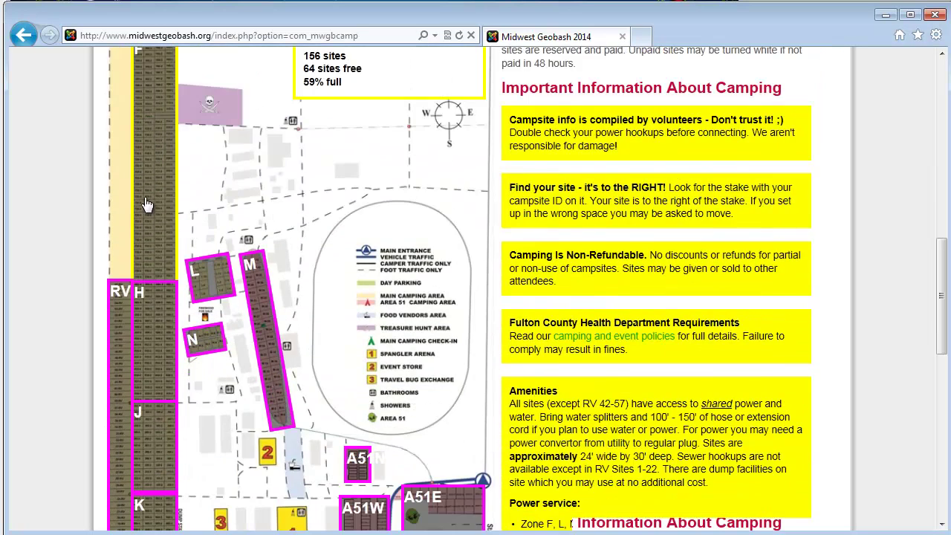
{"action": "left_click", "coordinate": [149, 205]}
{"action": "scroll", "coordinate": [608, 269], "scroll_direction": "down", "scroll_amount": 4}
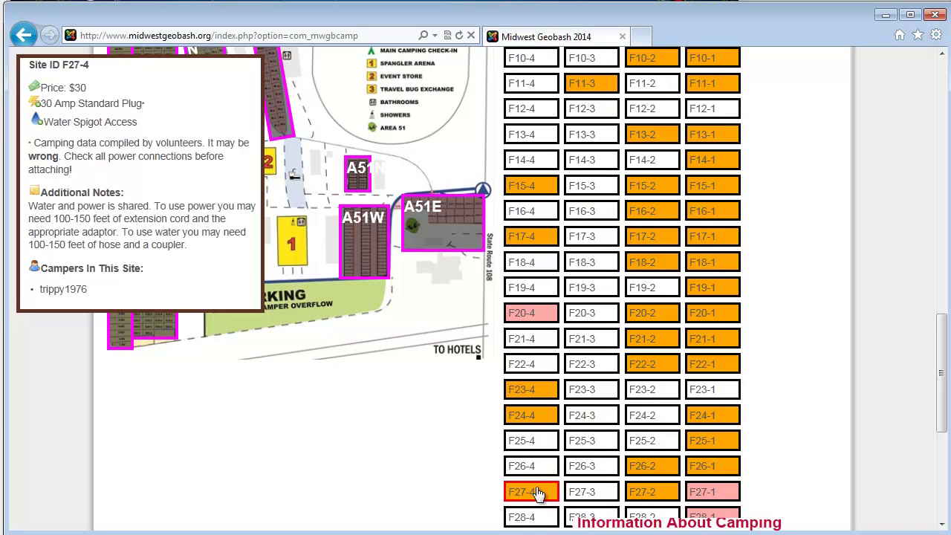
{"action": "scroll", "coordinate": [537, 493], "scroll_direction": "down", "scroll_amount": 2}
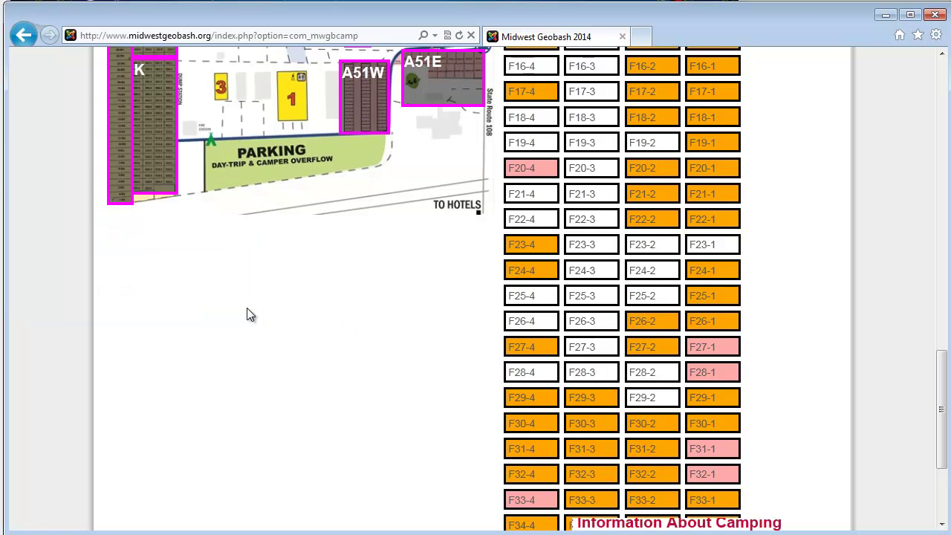
{"action": "scroll", "coordinate": [247, 322], "scroll_direction": "up", "scroll_amount": 1}
{"action": "scroll", "coordinate": [247, 322], "scroll_direction": "up", "scroll_amount": 2}
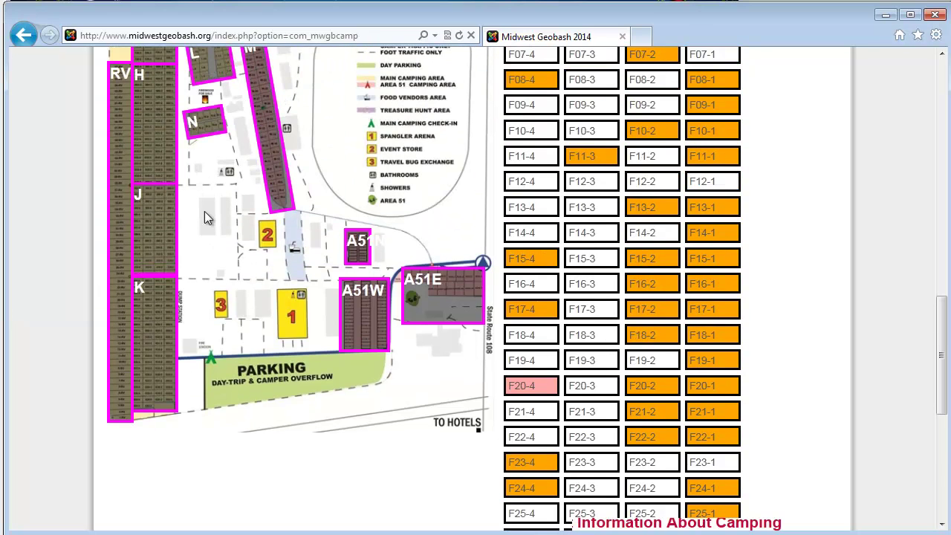
{"action": "scroll", "coordinate": [448, 421], "scroll_direction": "down", "scroll_amount": 2}
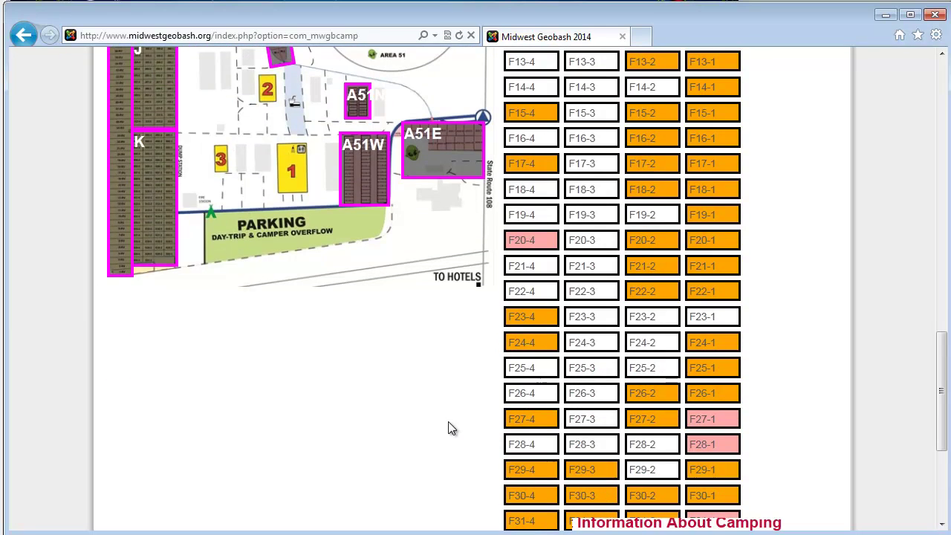
Step: Book campsite F27-3 next to F27-4 and confirm the booking
{"action": "mouse_move", "coordinate": [543, 425]}
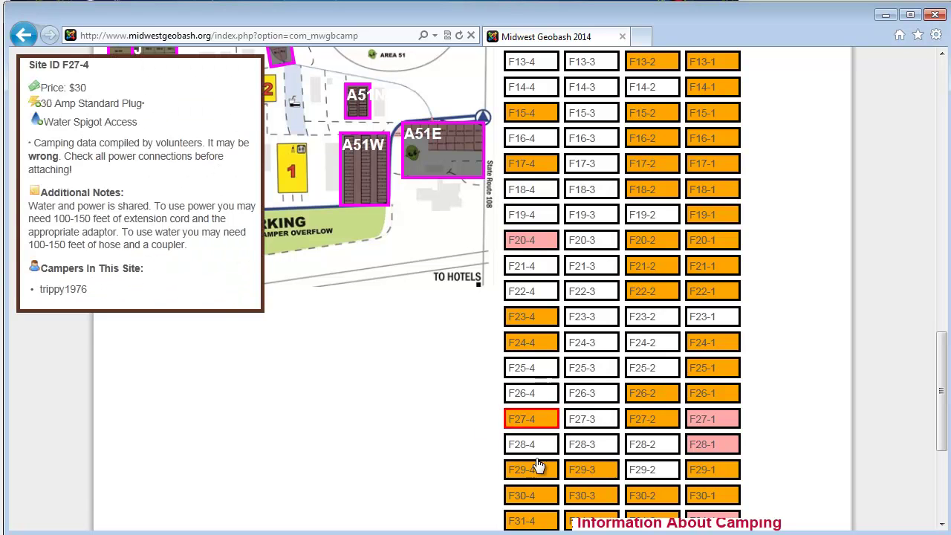
{"action": "mouse_move", "coordinate": [573, 447]}
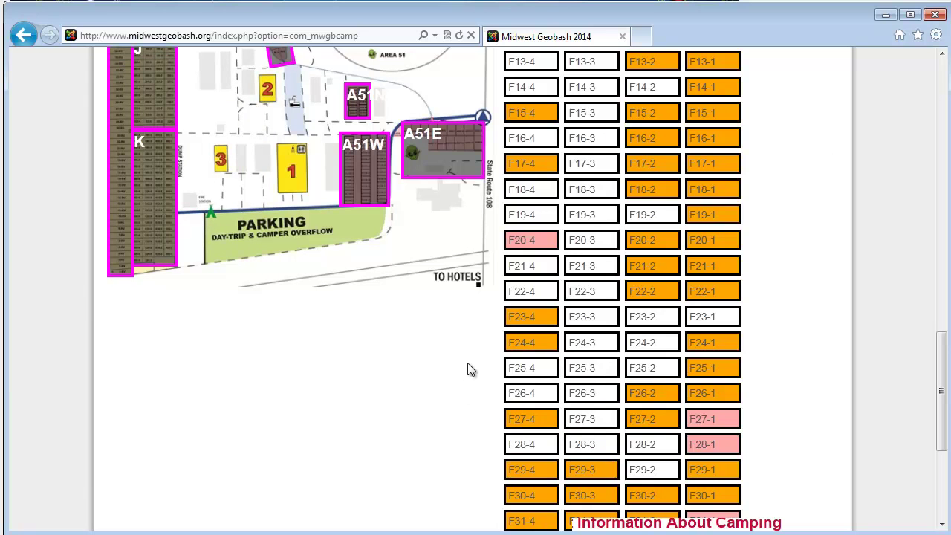
{"action": "mouse_move", "coordinate": [533, 496]}
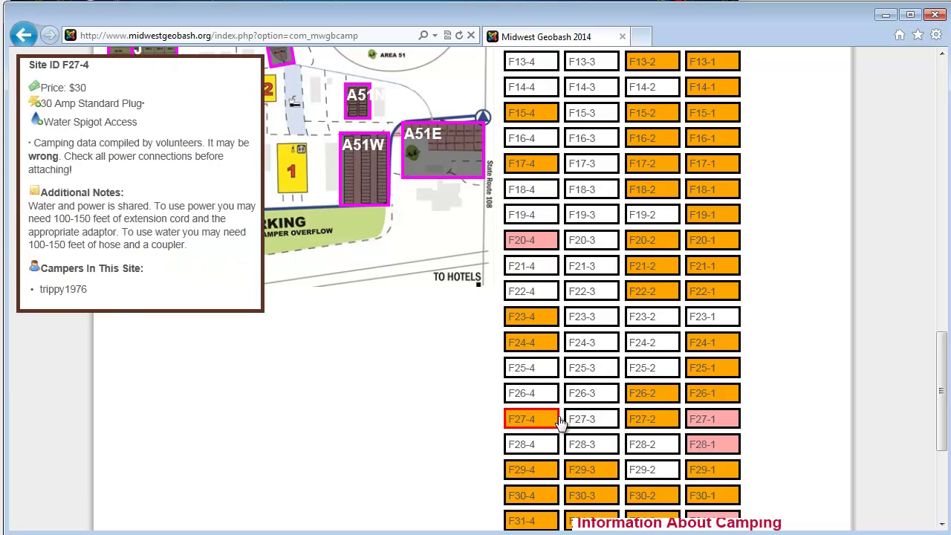
{"action": "mouse_move", "coordinate": [584, 421]}
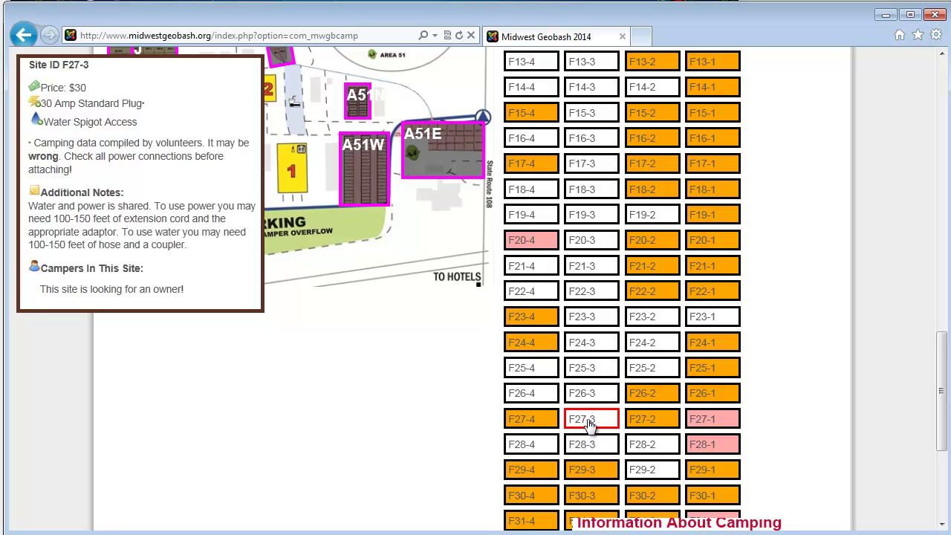
{"action": "left_click", "coordinate": [585, 426]}
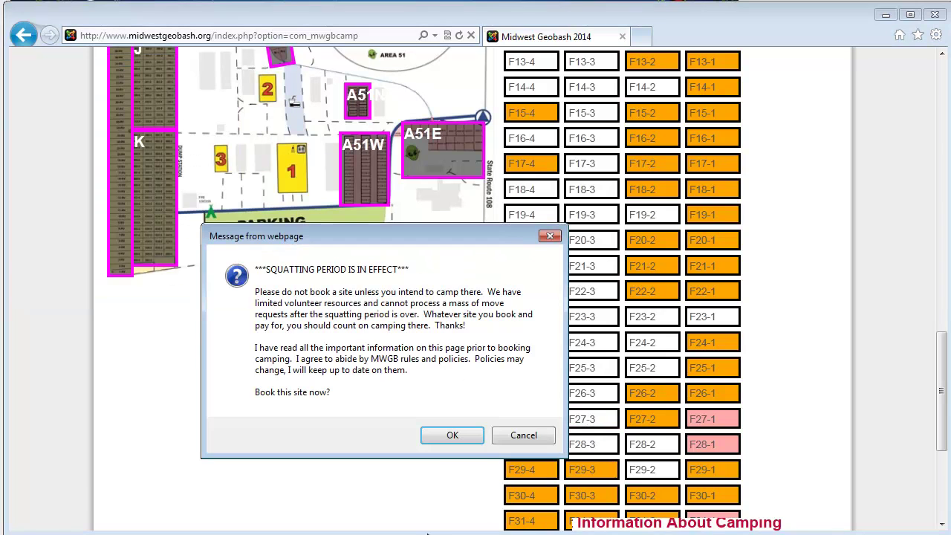
{"action": "left_click", "coordinate": [450, 436]}
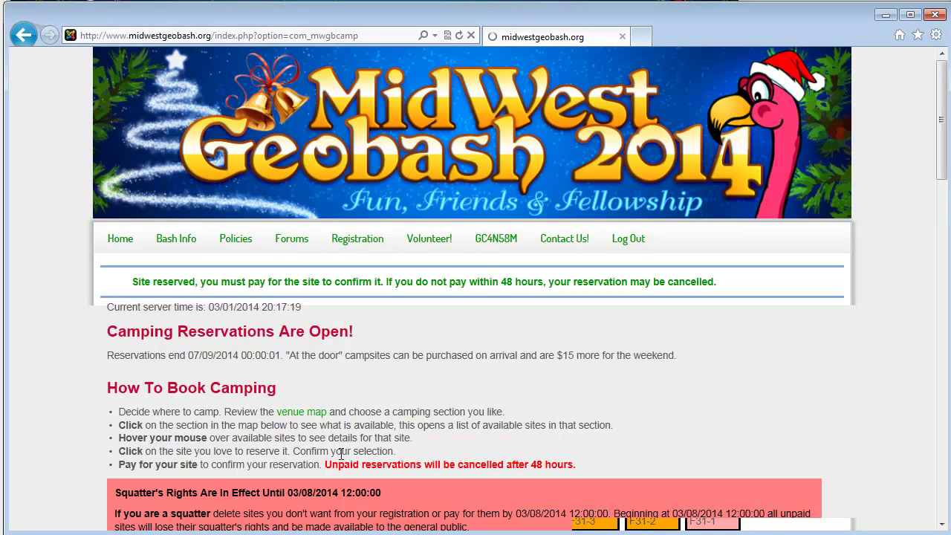
{"action": "scroll", "coordinate": [355, 422], "scroll_direction": "down", "scroll_amount": 4}
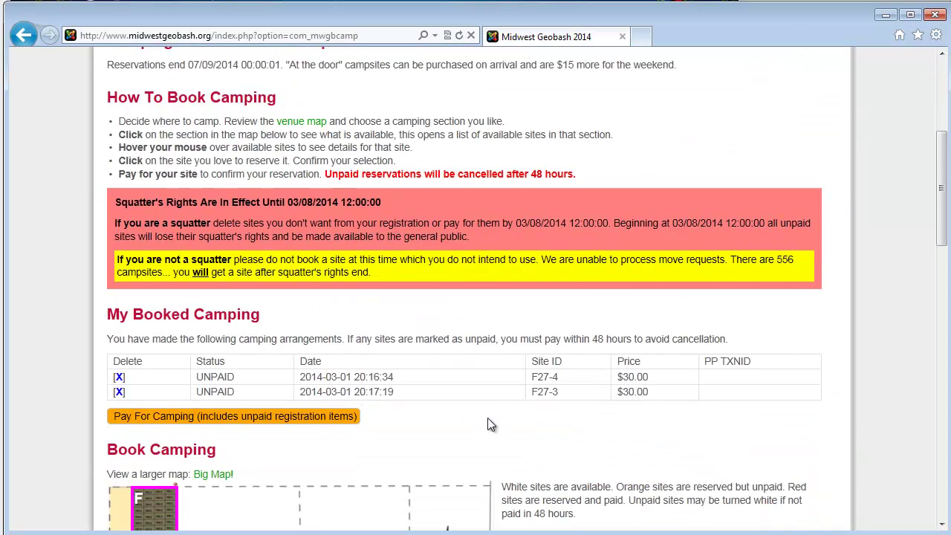
{"action": "scroll", "coordinate": [487, 424], "scroll_direction": "up", "scroll_amount": 3}
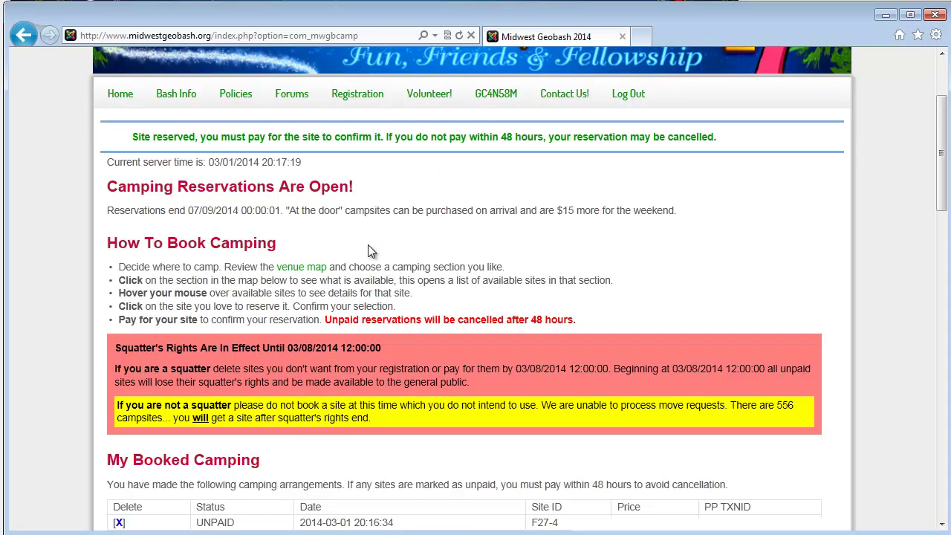
{"action": "mouse_move", "coordinate": [231, 95]}
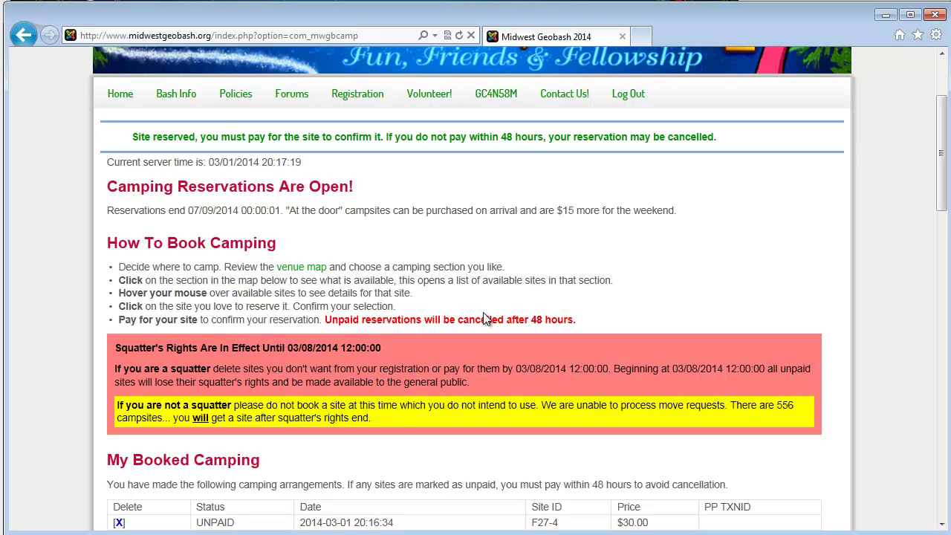
{"action": "scroll", "coordinate": [459, 308], "scroll_direction": "down", "scroll_amount": 3}
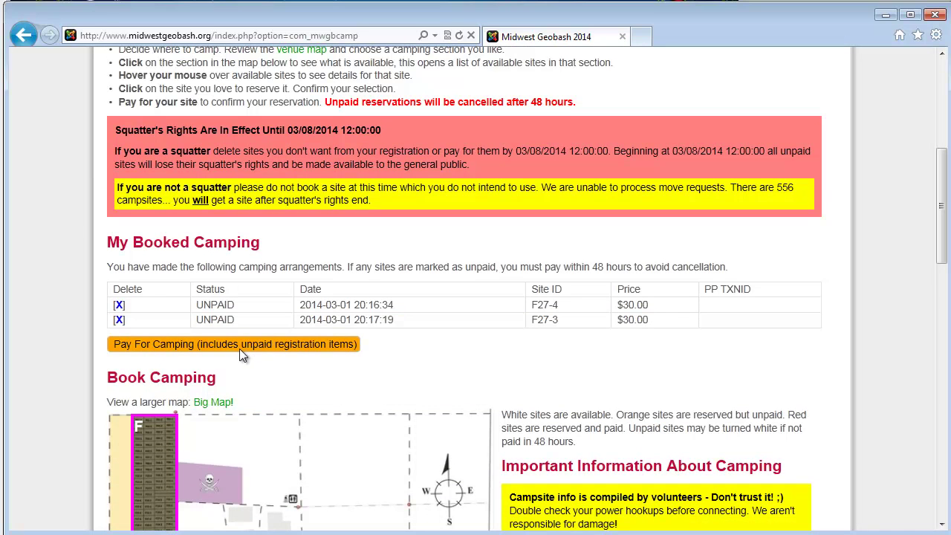
{"action": "scroll", "coordinate": [436, 342], "scroll_direction": "up", "scroll_amount": 5}
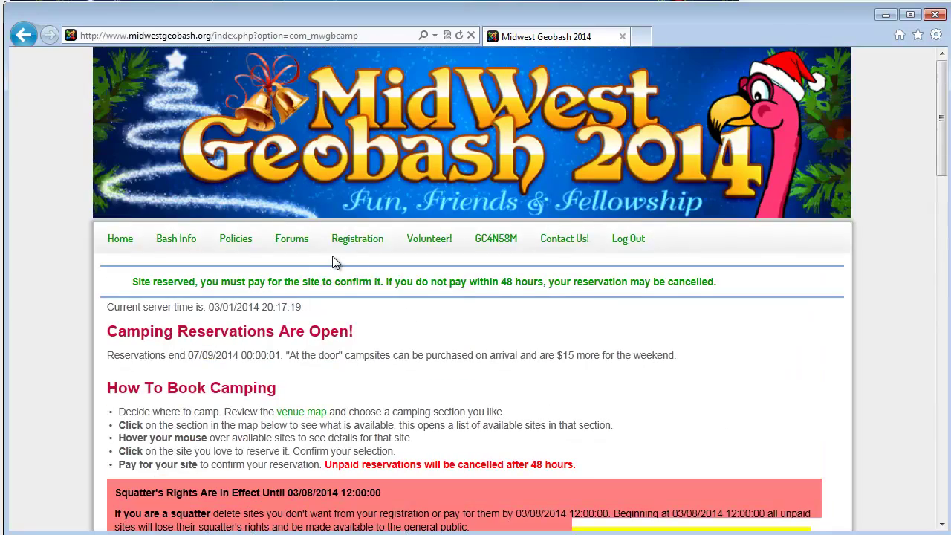
Step: Start the $134.80 PayPal checkout from Register Your Party, then return and reload the registration page
{"action": "mouse_move", "coordinate": [360, 240]}
{"action": "left_click", "coordinate": [362, 282]}
{"action": "scroll", "coordinate": [476, 383], "scroll_direction": "down", "scroll_amount": 15}
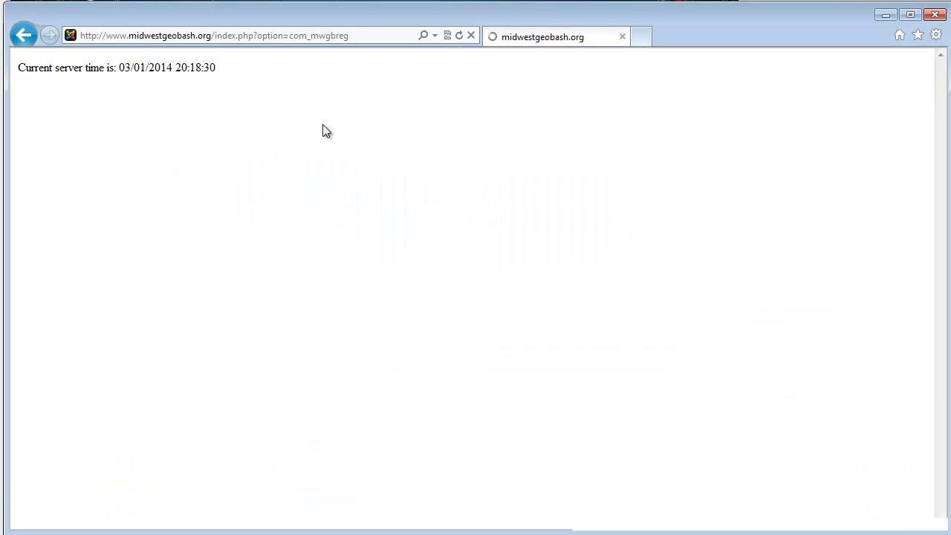
{"action": "scroll", "coordinate": [492, 190], "scroll_direction": "down", "scroll_amount": 1}
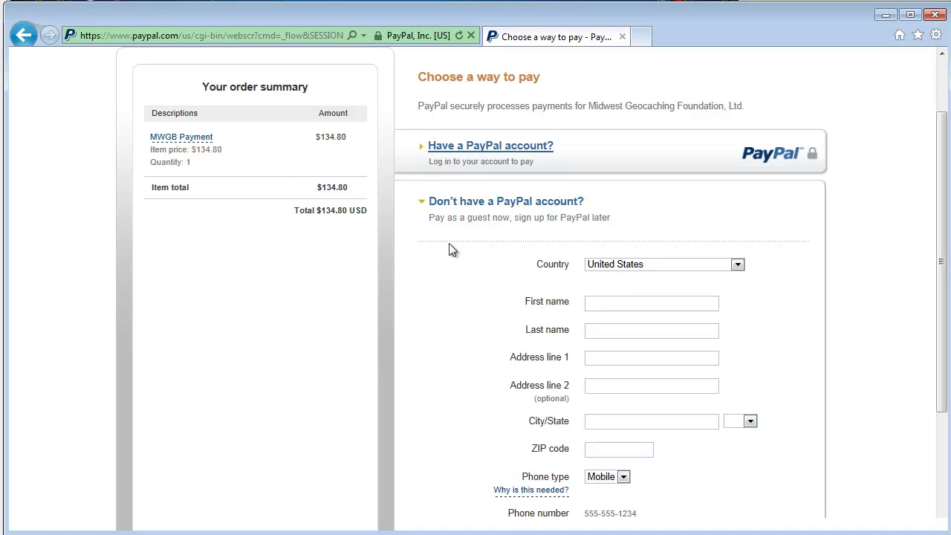
{"action": "left_click", "coordinate": [494, 147]}
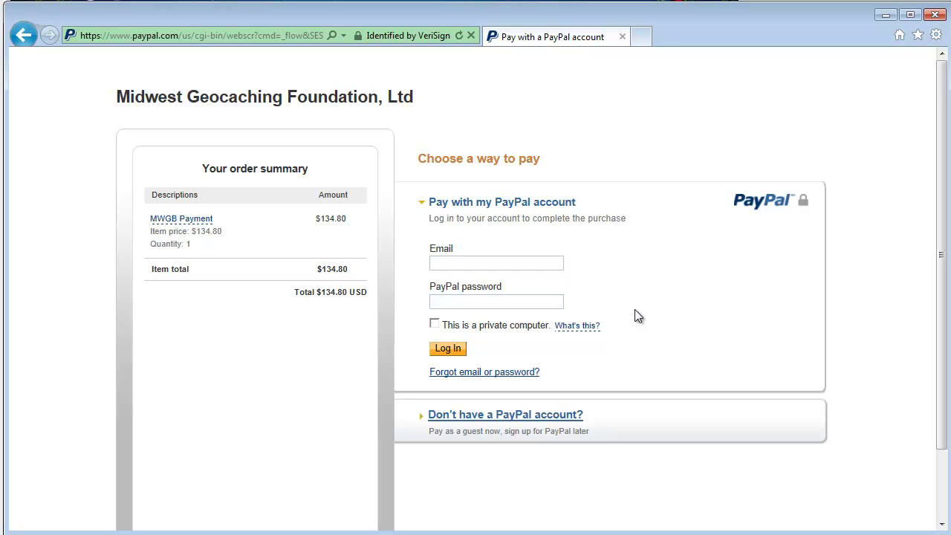
{"action": "key", "text": "alt+Left"}
{"action": "key", "text": "alt+Left"}
{"action": "key", "text": "F5"}
{"action": "scroll", "coordinate": [460, 215], "scroll_direction": "up", "scroll_amount": 15}
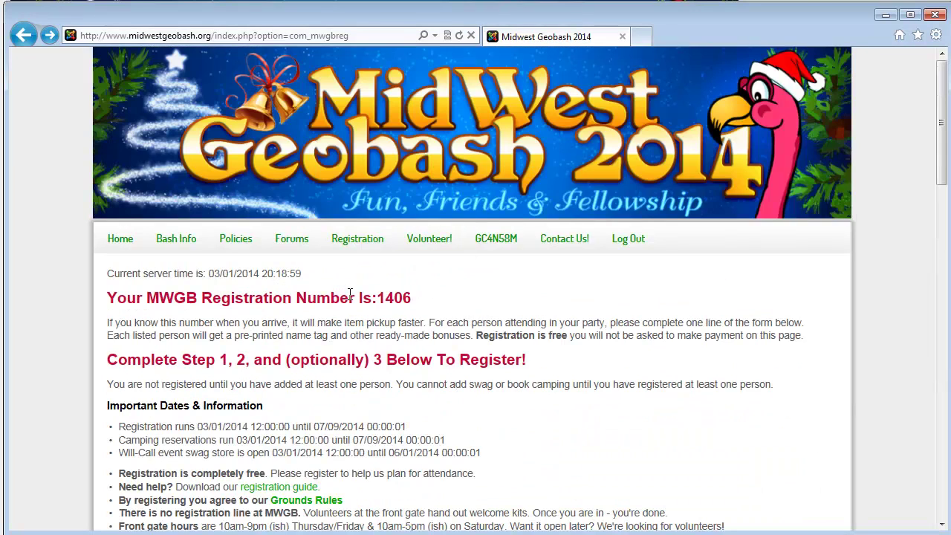
{"action": "scroll", "coordinate": [353, 331], "scroll_direction": "down", "scroll_amount": 2}
{"action": "scroll", "coordinate": [350, 326], "scroll_direction": "down", "scroll_amount": 15}
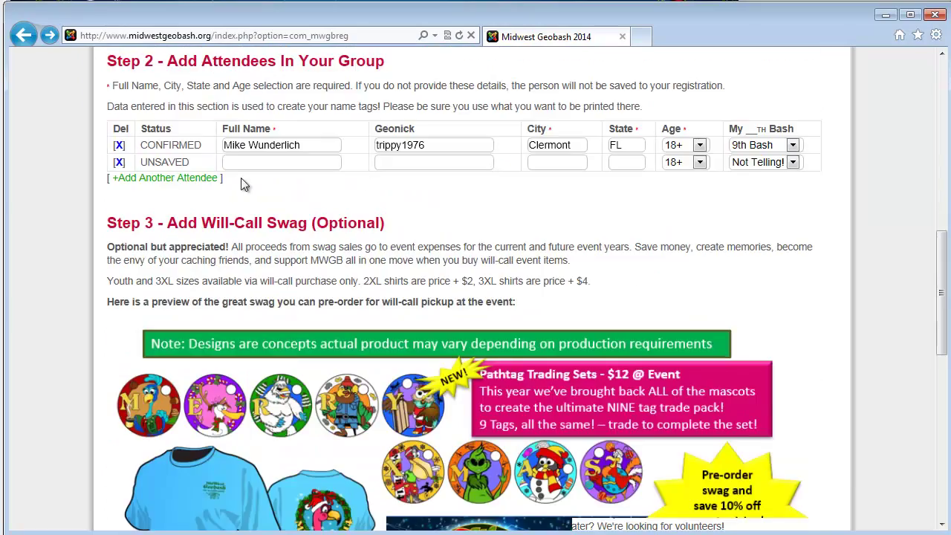
{"action": "scroll", "coordinate": [351, 180], "scroll_direction": "down", "scroll_amount": 19}
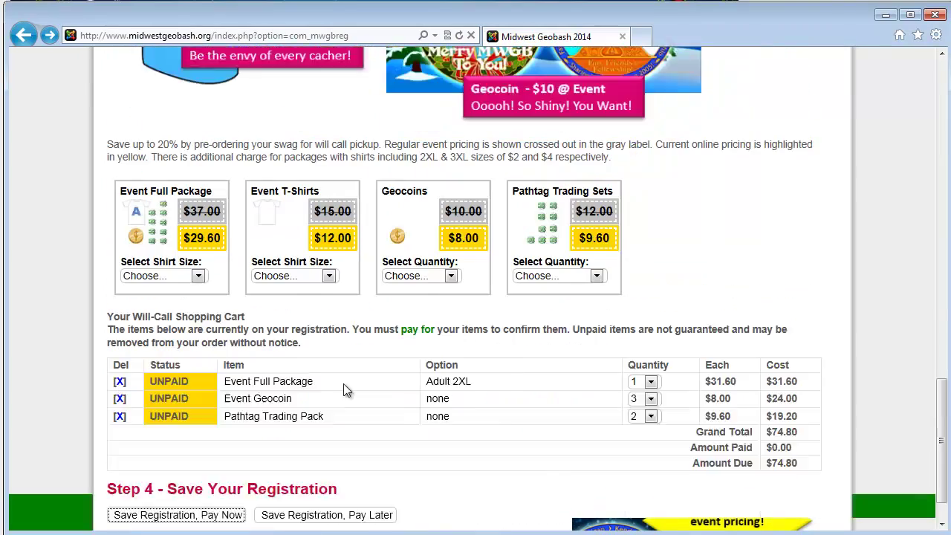
{"action": "scroll", "coordinate": [431, 329], "scroll_direction": "up", "scroll_amount": 20}
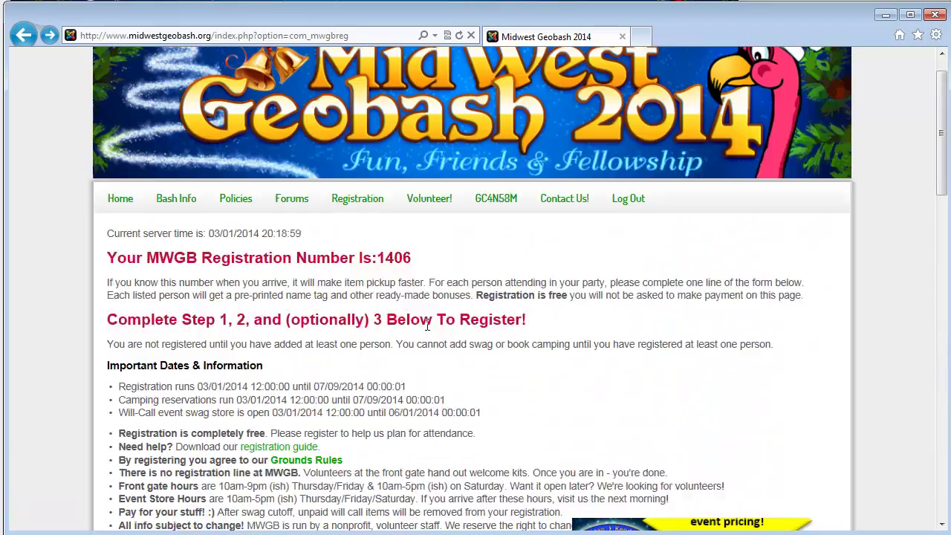
{"action": "mouse_move", "coordinate": [371, 258]}
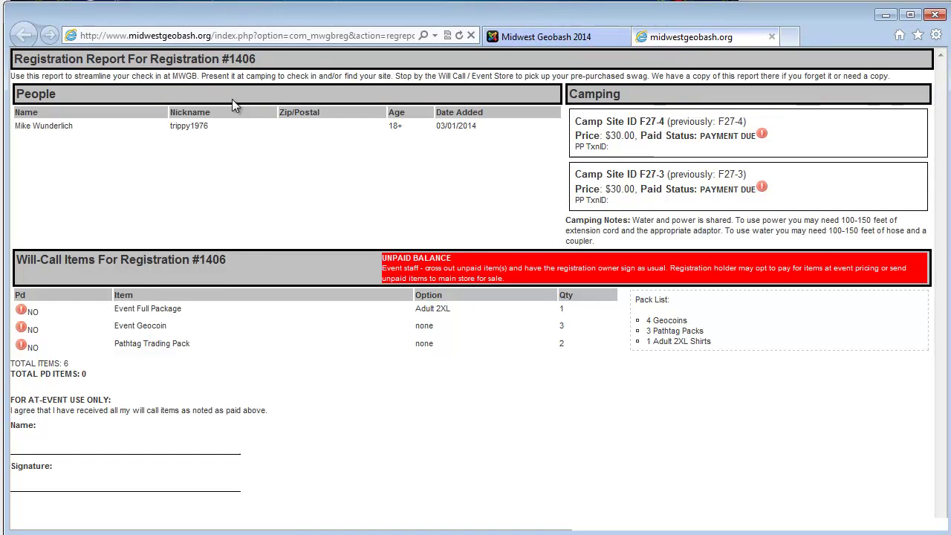
{"action": "double_click", "coordinate": [242, 59]}
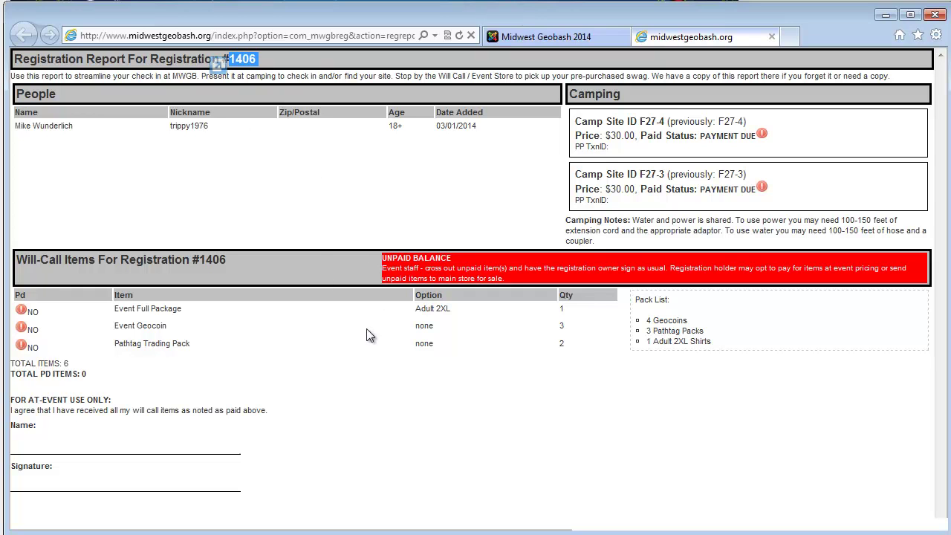
{"action": "left_click", "coordinate": [289, 208]}
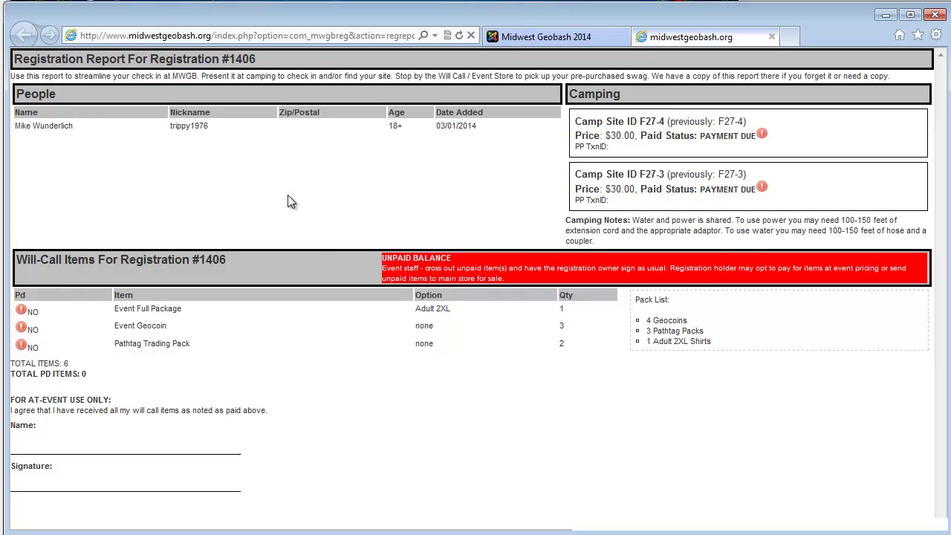